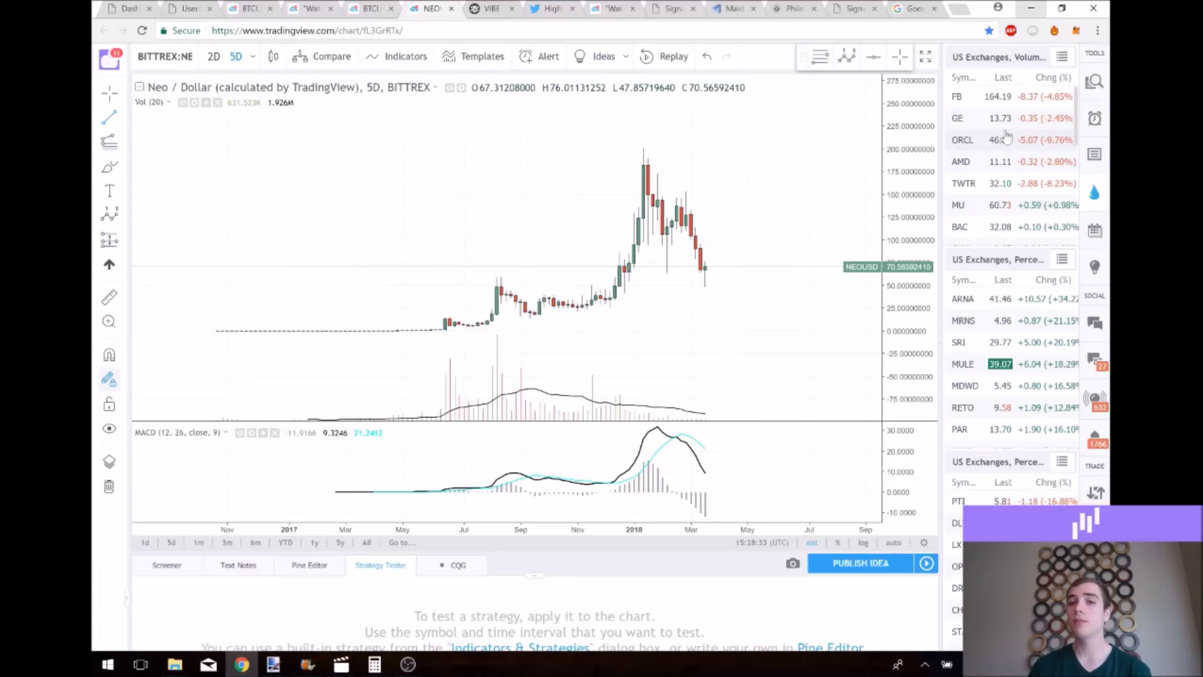
- Change the chart symbol to Ethereum / Tether USD (ETHUSDT) from Poloniex
click(177, 57)
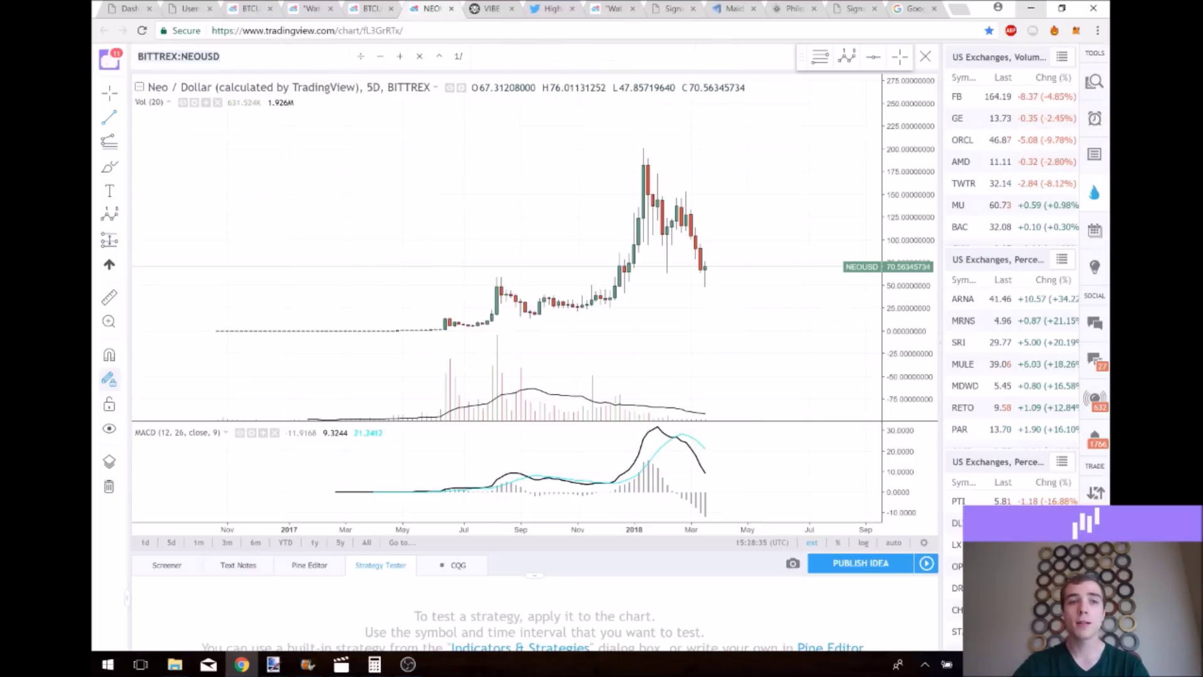
text(ETH)
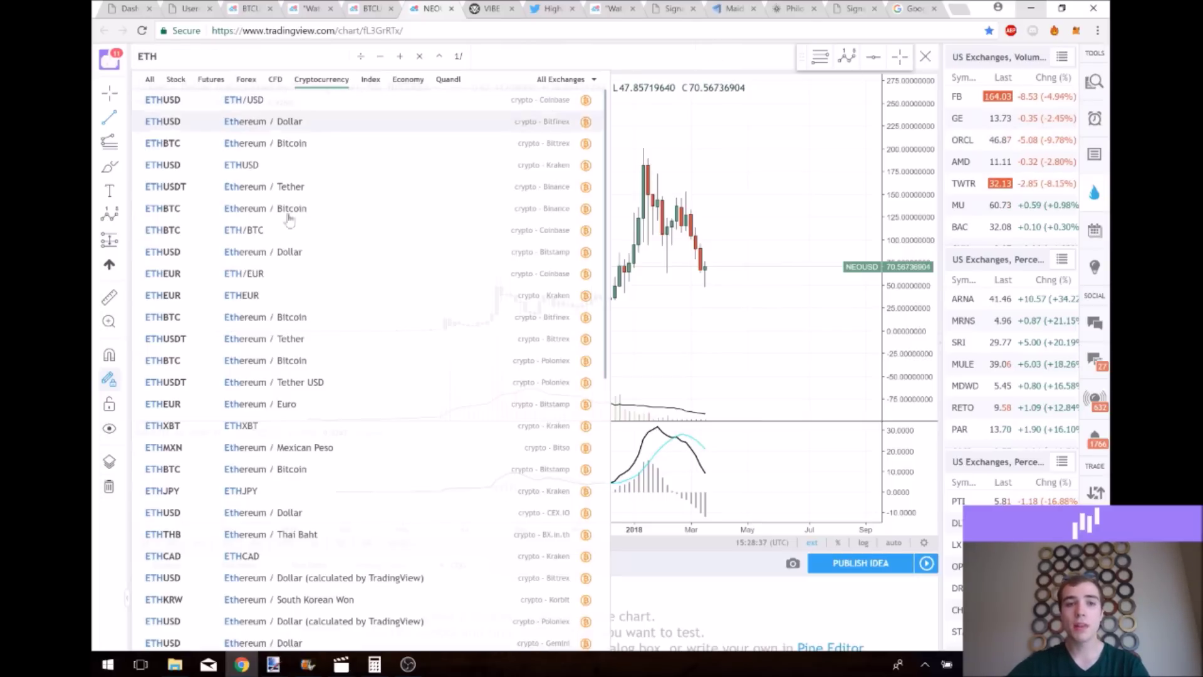
click(341, 383)
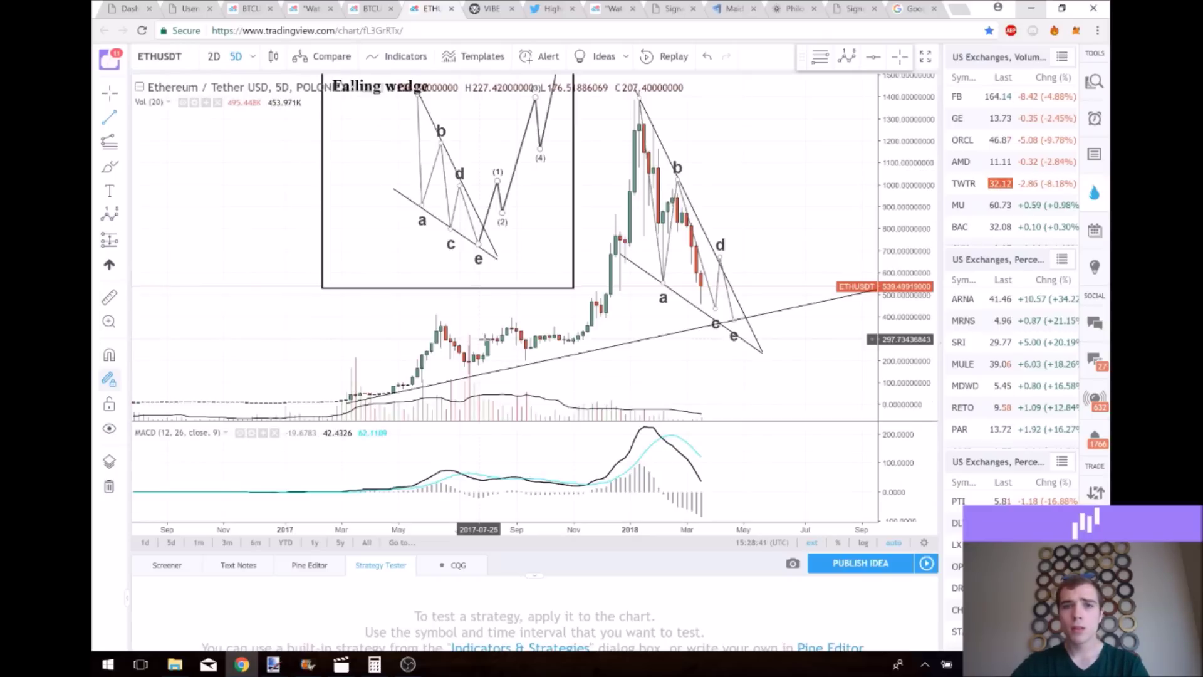
- Remove all drawing tools, including the falling wedge patterns, from the ETHUSDT chart
right_click(250, 328)
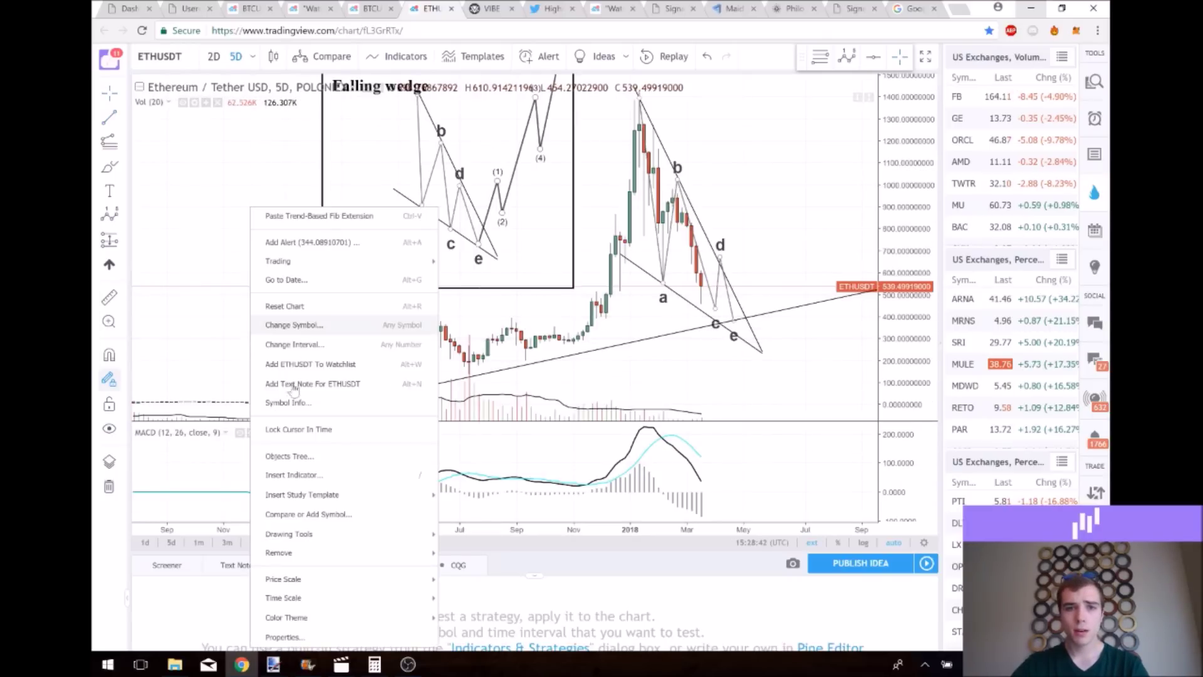
mouse_move(330, 554)
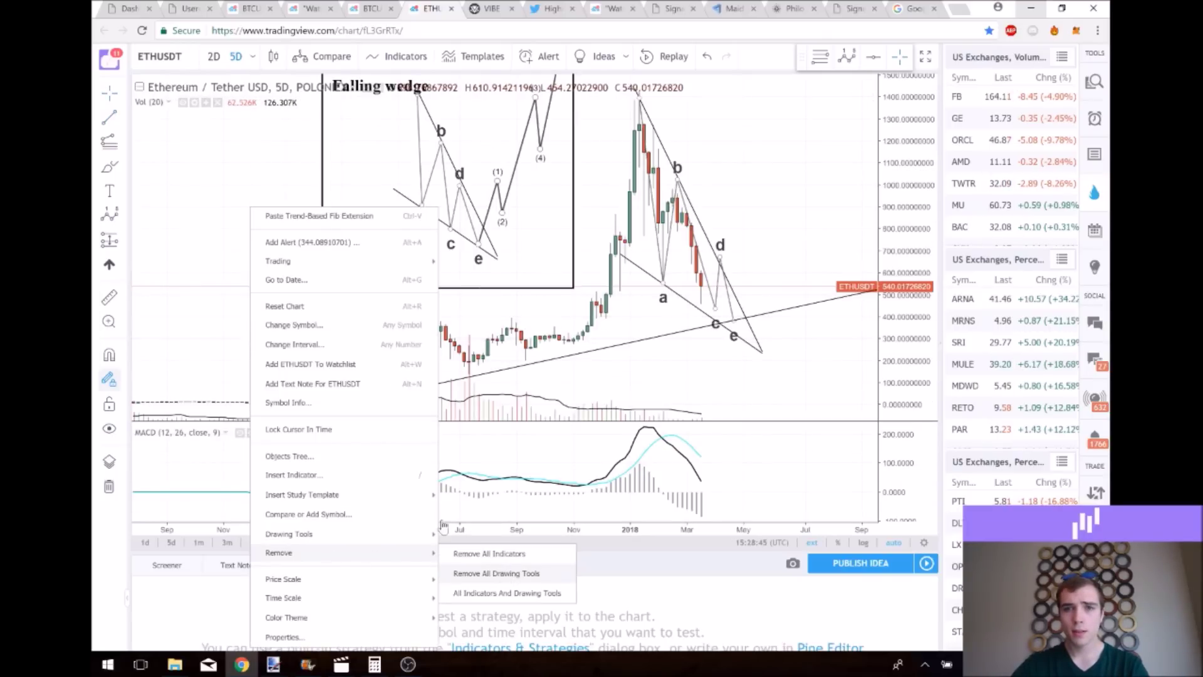
drag(395, 296, 505, 297)
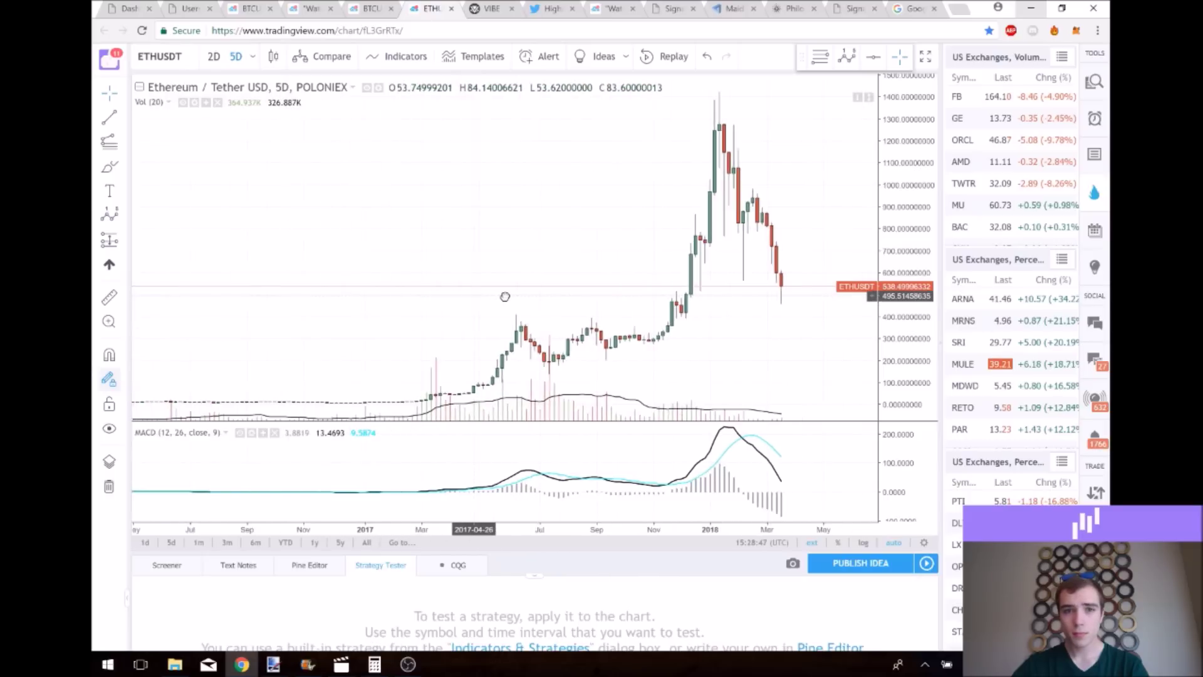
- Circle the ETHUSDT peaks of March 2017, June 2017 and January 2018 freehand with the Brush
drag(366, 347, 279, 340)
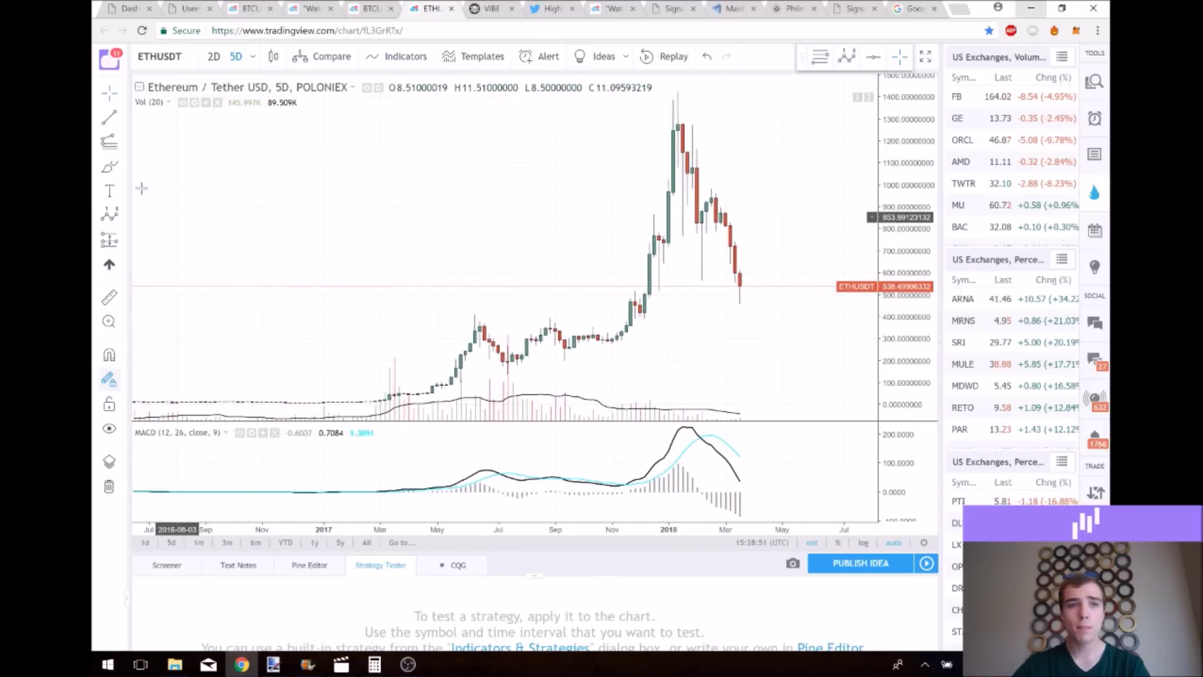
mouse_move(395, 371)
mouse_down()
mouse_move(383, 400)
mouse_move(398, 406)
mouse_move(408, 391)
mouse_move(391, 375)
mouse_up()
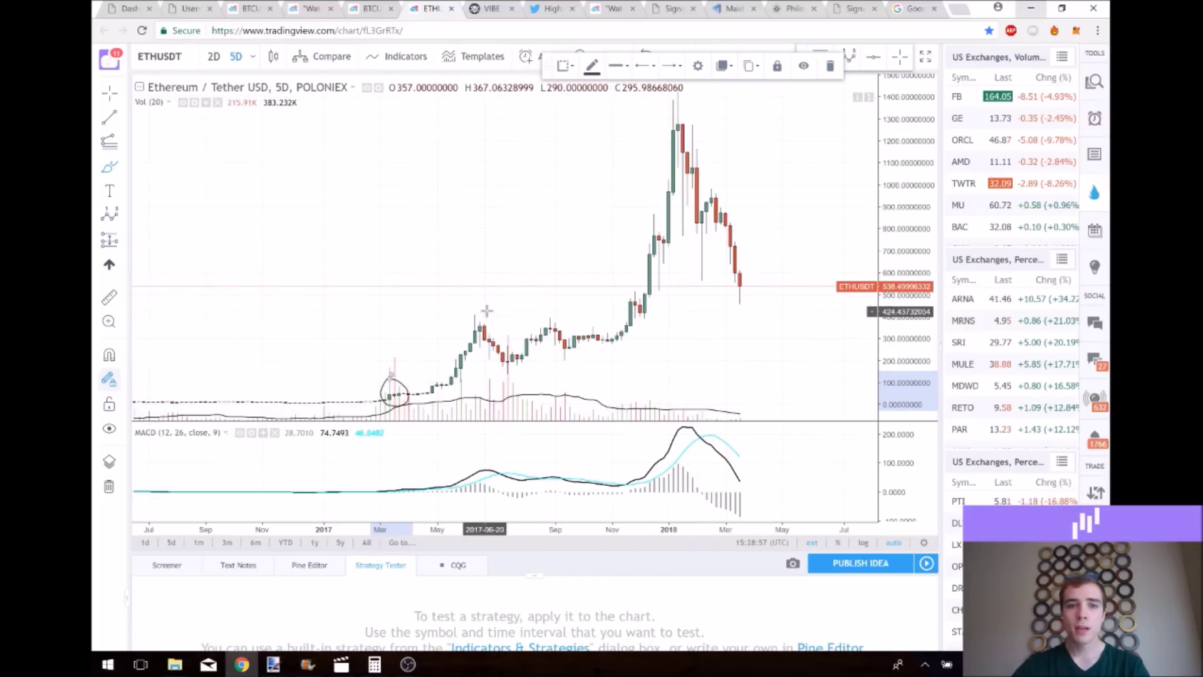
mouse_move(484, 311)
mouse_down()
mouse_move(485, 342)
mouse_move(476, 310)
mouse_up()
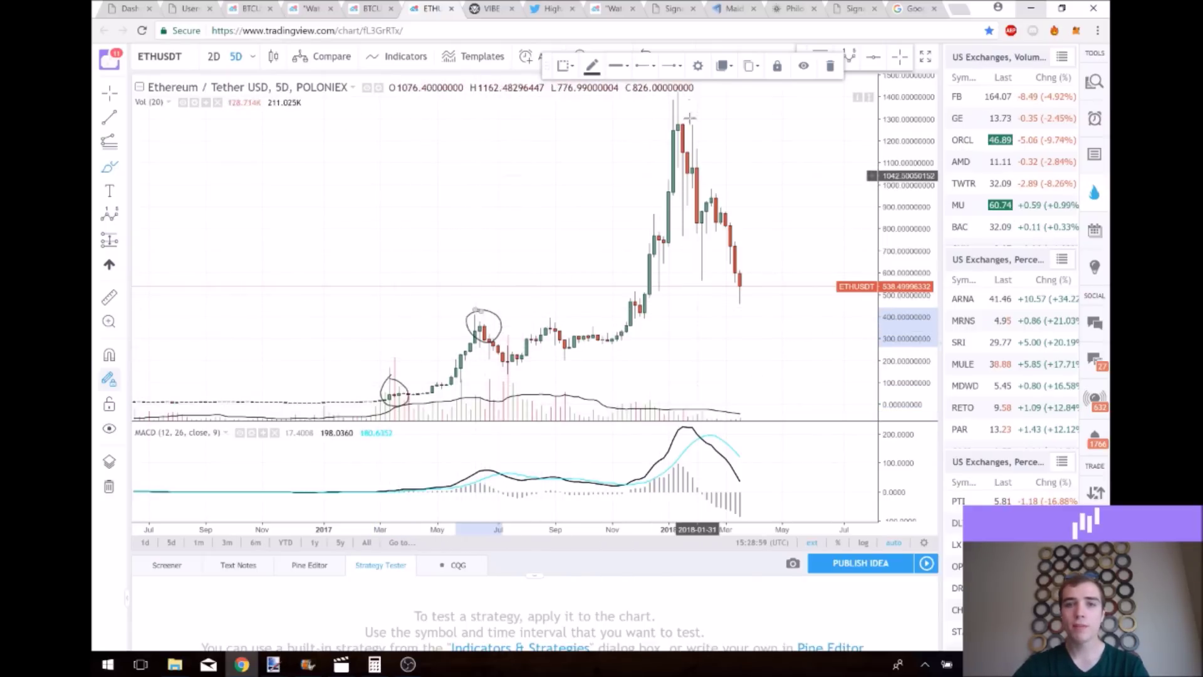
mouse_move(678, 120)
mouse_down()
mouse_move(655, 156)
mouse_move(663, 122)
mouse_up()
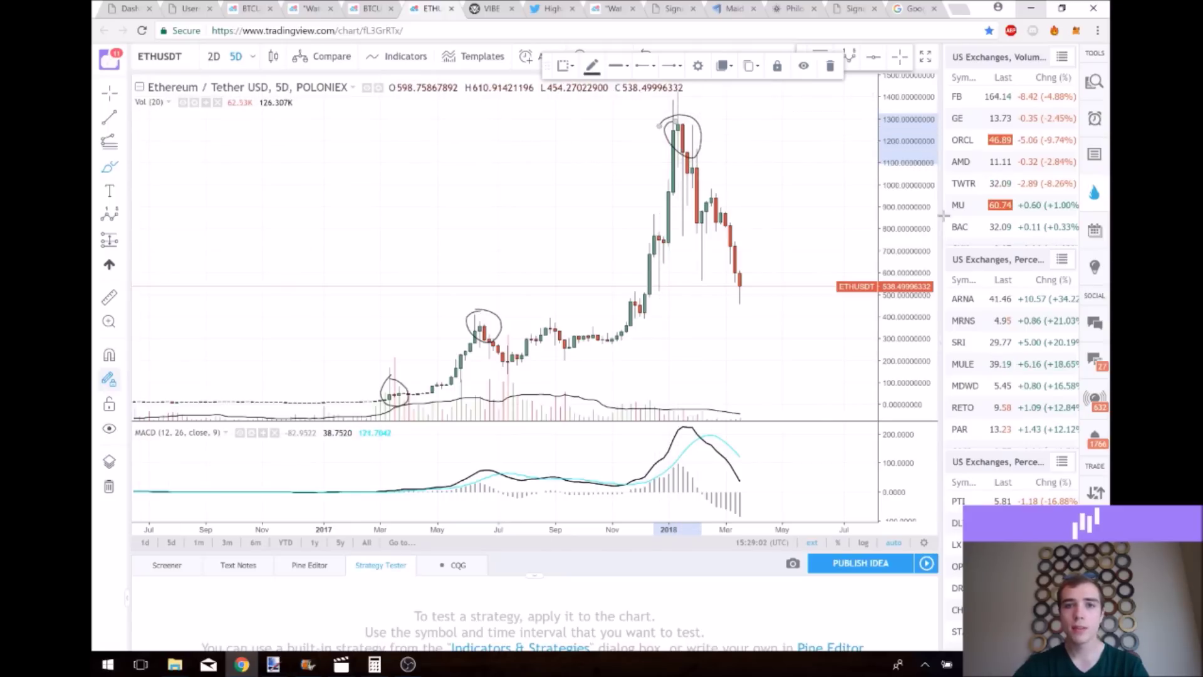
drag(852, 316, 833, 335)
drag(509, 234, 331, 282)
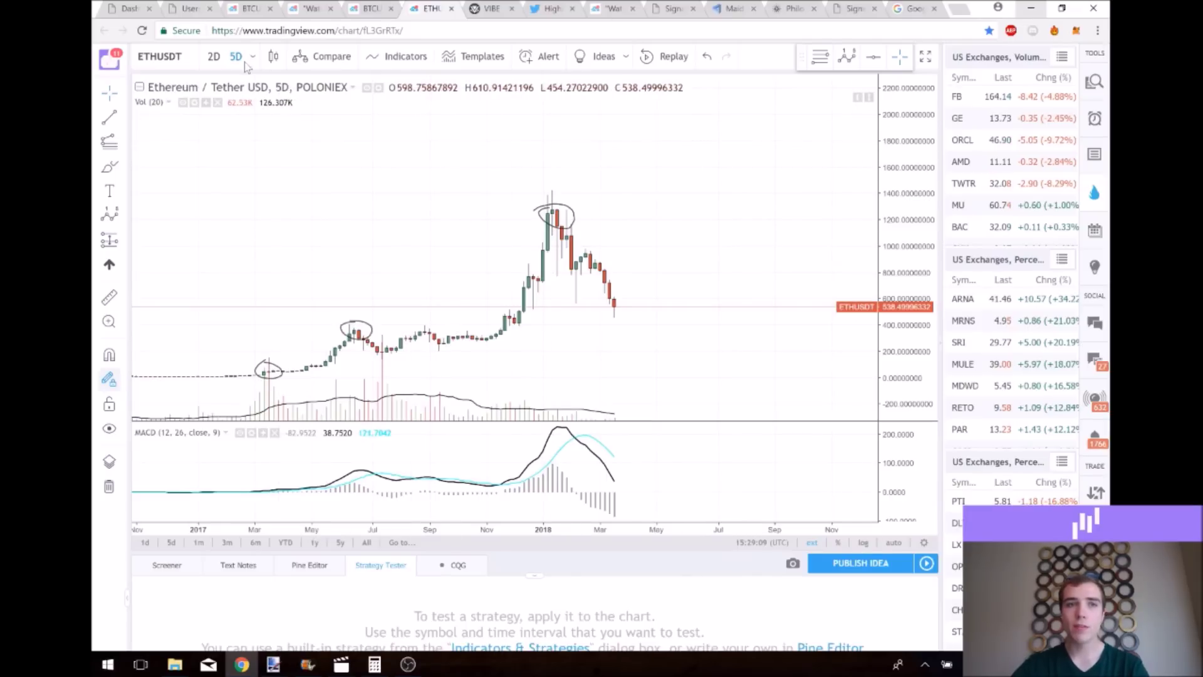
- Change the chart symbol to Neo / Dollar (NEOUSD) calculated by TradingView from Bittrex and frame its full price history
text(NEO)
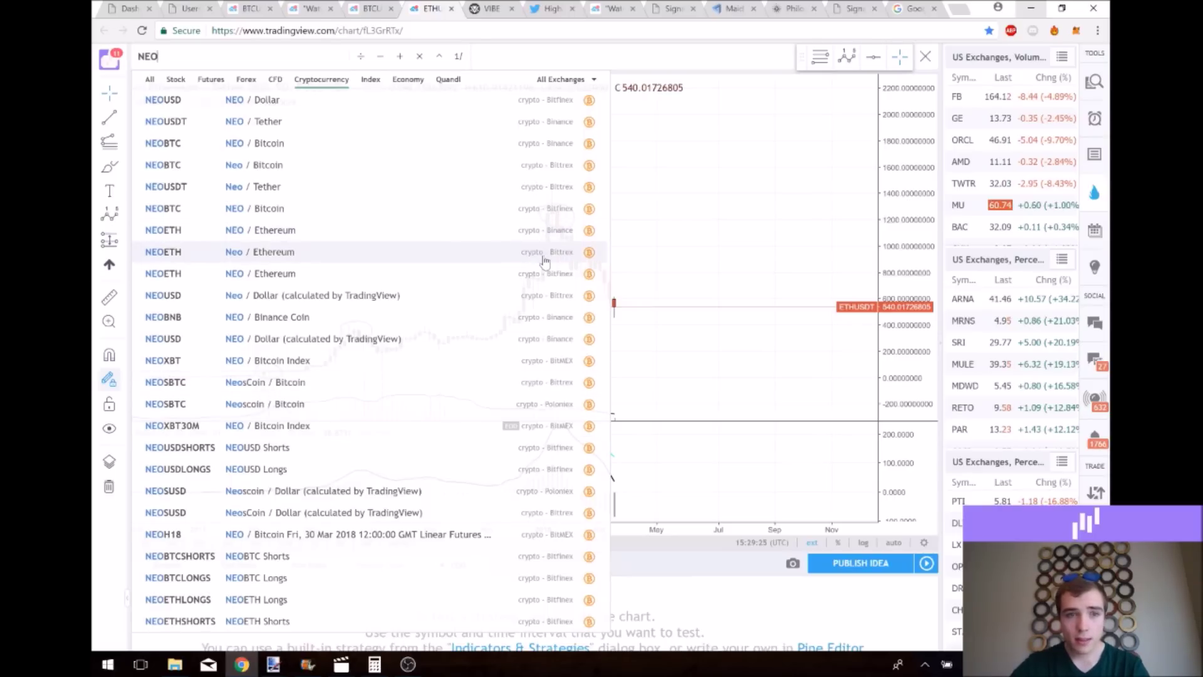
click(494, 303)
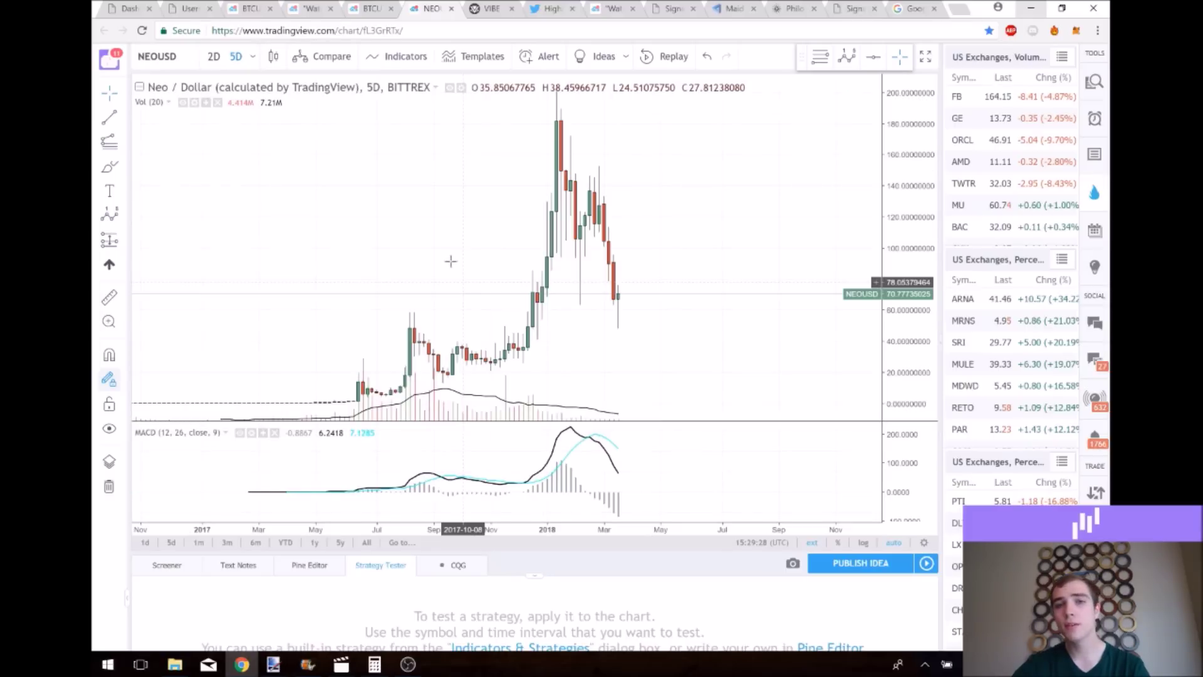
drag(551, 219, 733, 215)
scroll(902, 220, up, 1)
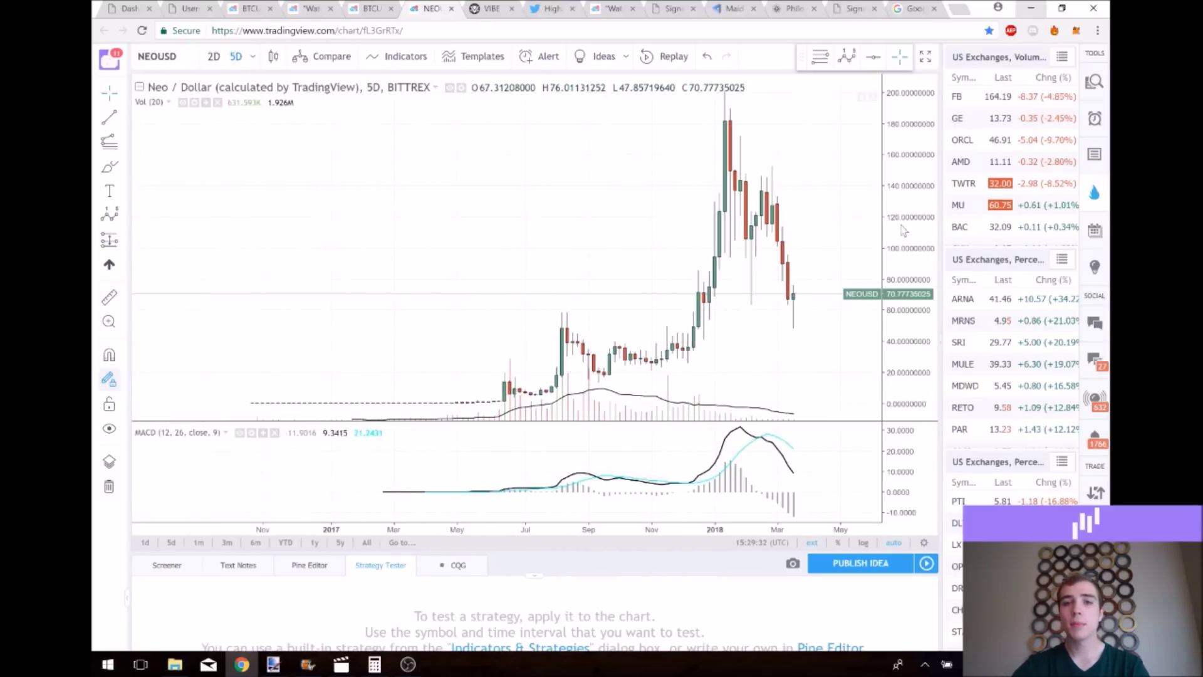
drag(886, 294, 886, 361)
scroll(886, 294, up, 1)
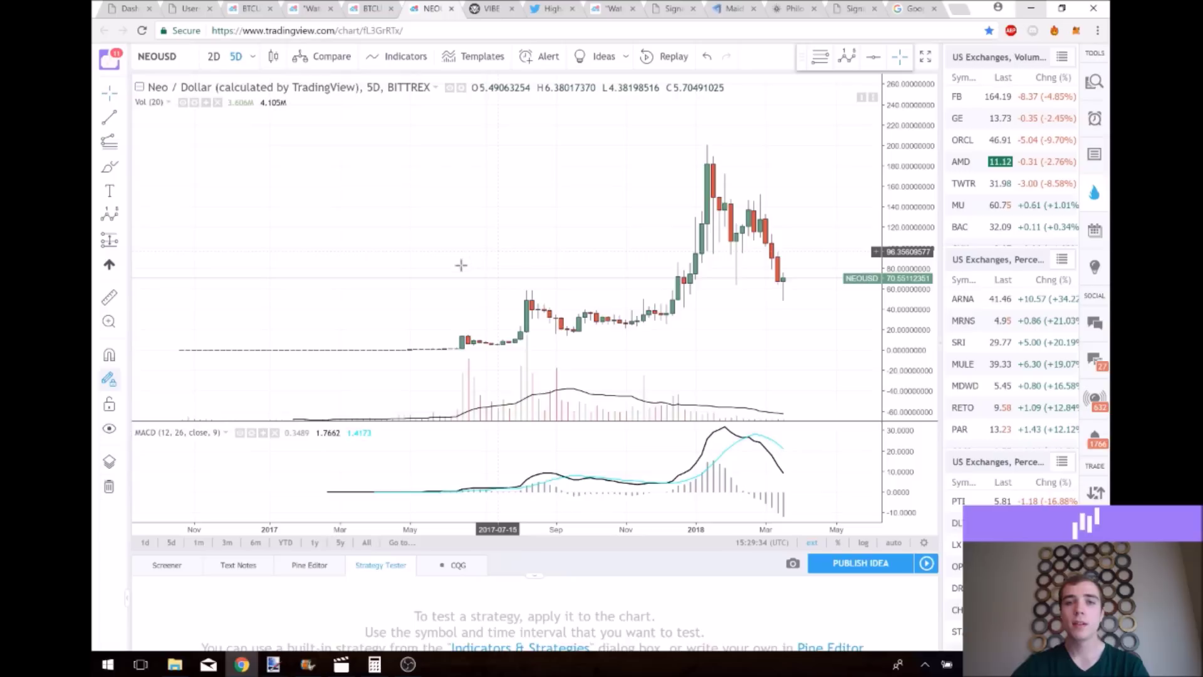
drag(404, 284, 308, 309)
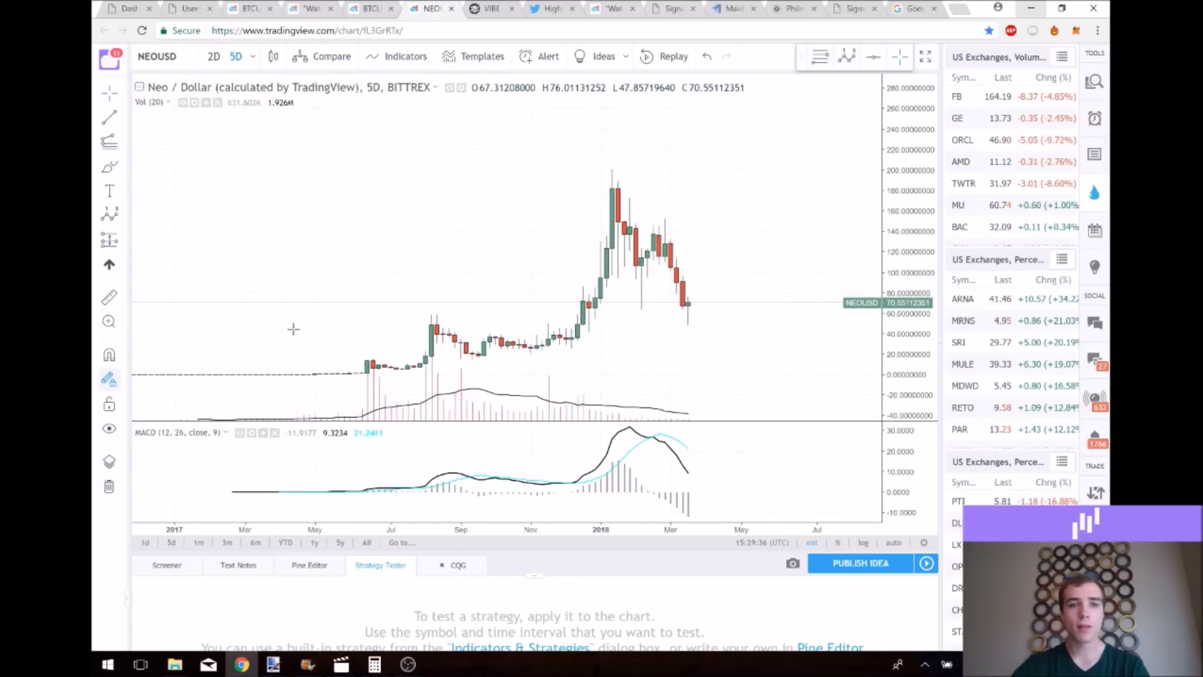
- Mark the NEOUSD highs of June 2017, August 2017 and January 2018 with freehand Brush strokes
key(alt+b)
drag(348, 362, 384, 360)
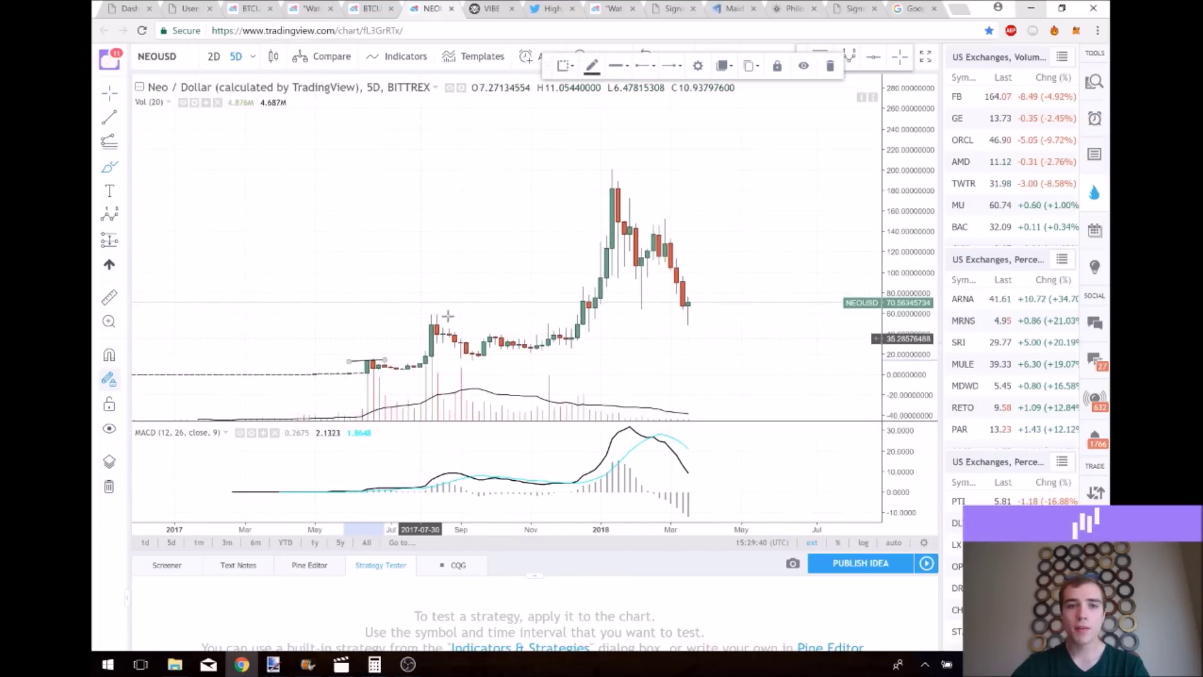
drag(420, 333, 453, 328)
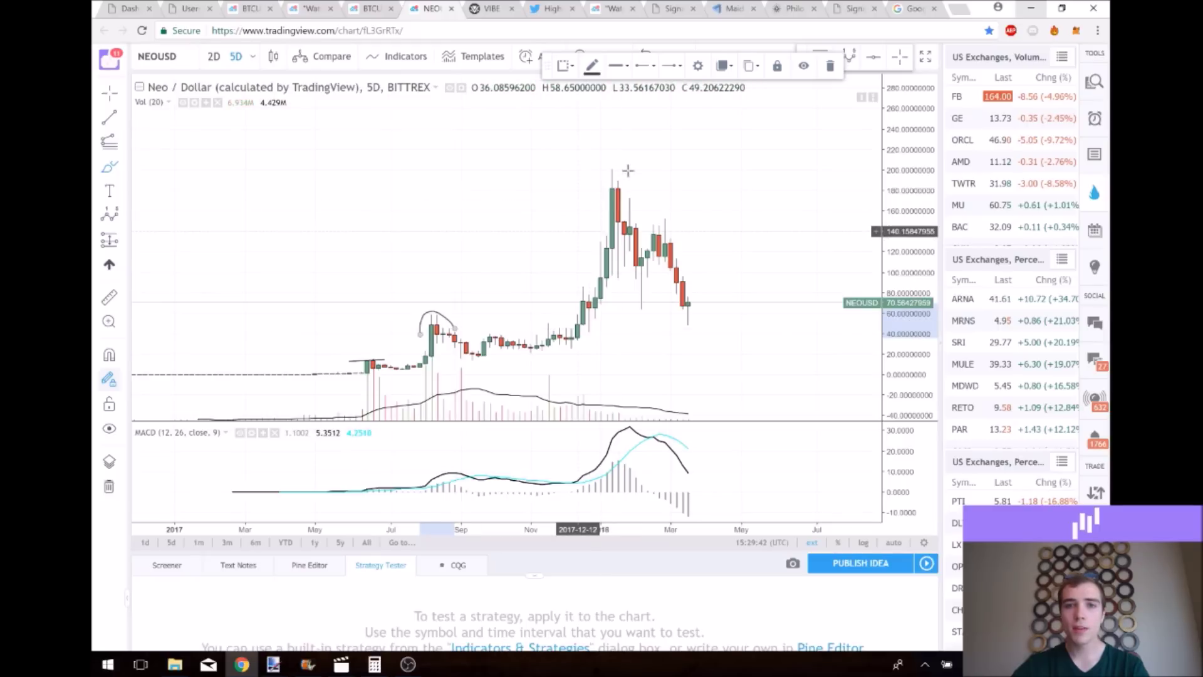
drag(578, 228, 659, 222)
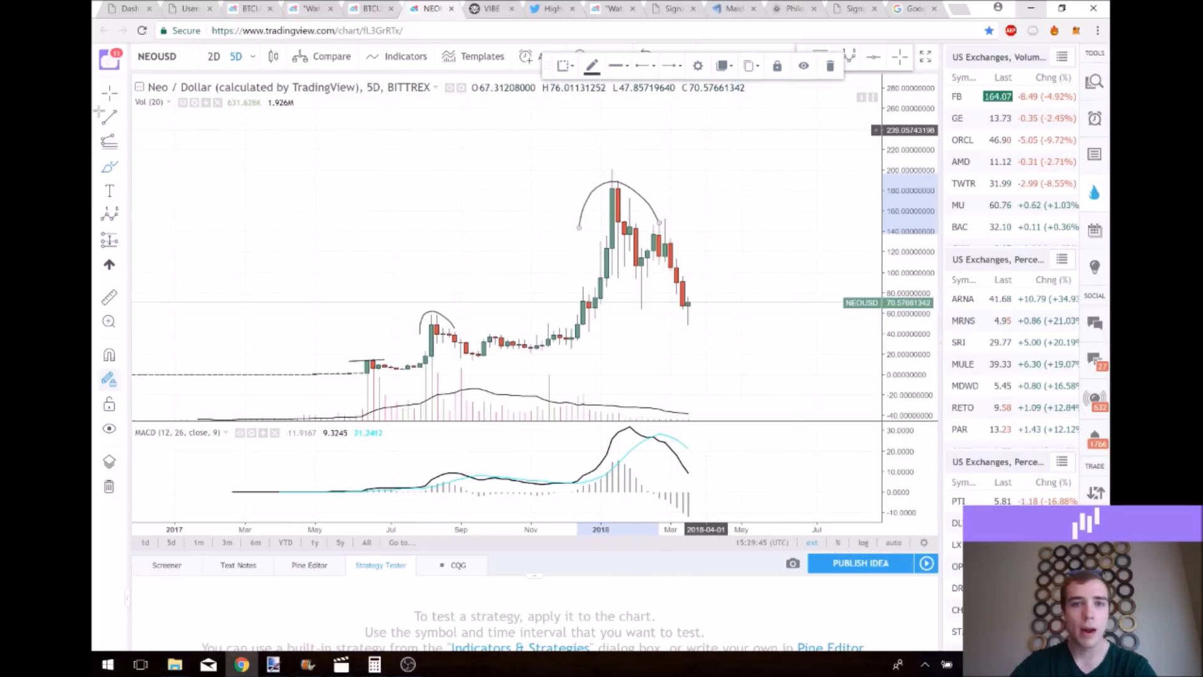
- Delete the three Brush strokes above the NEOUSD highs
key(Delete)
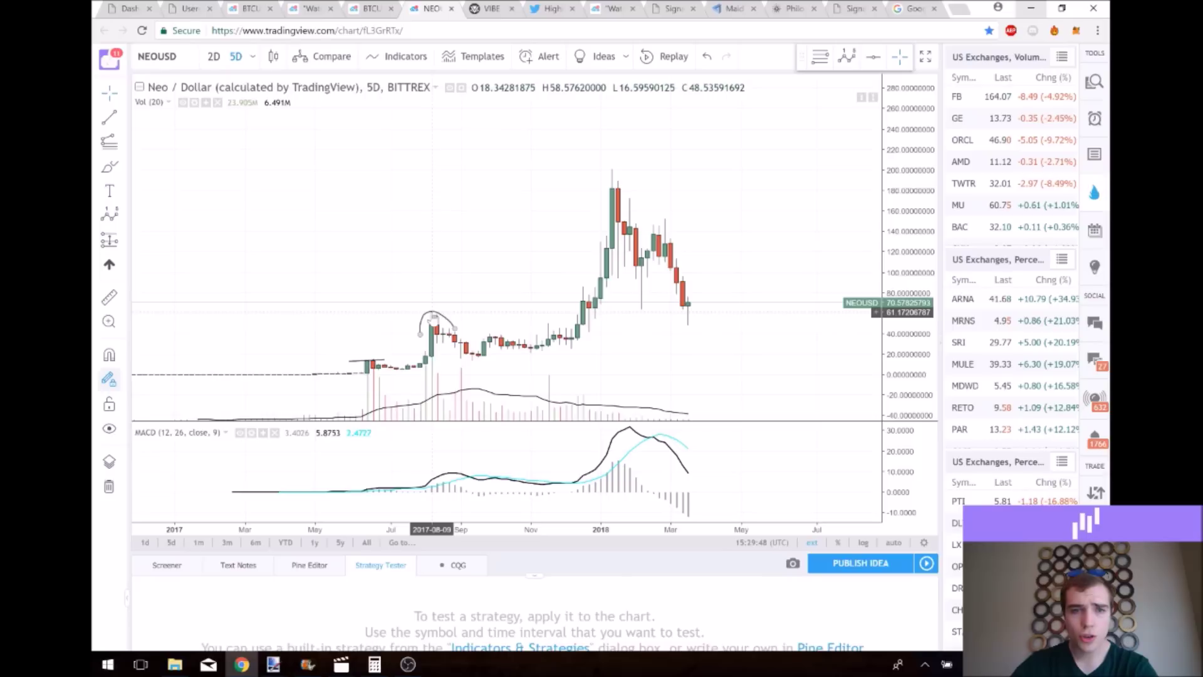
click(433, 318)
key(Delete)
click(375, 364)
key(Delete)
drag(397, 169, 376, 135)
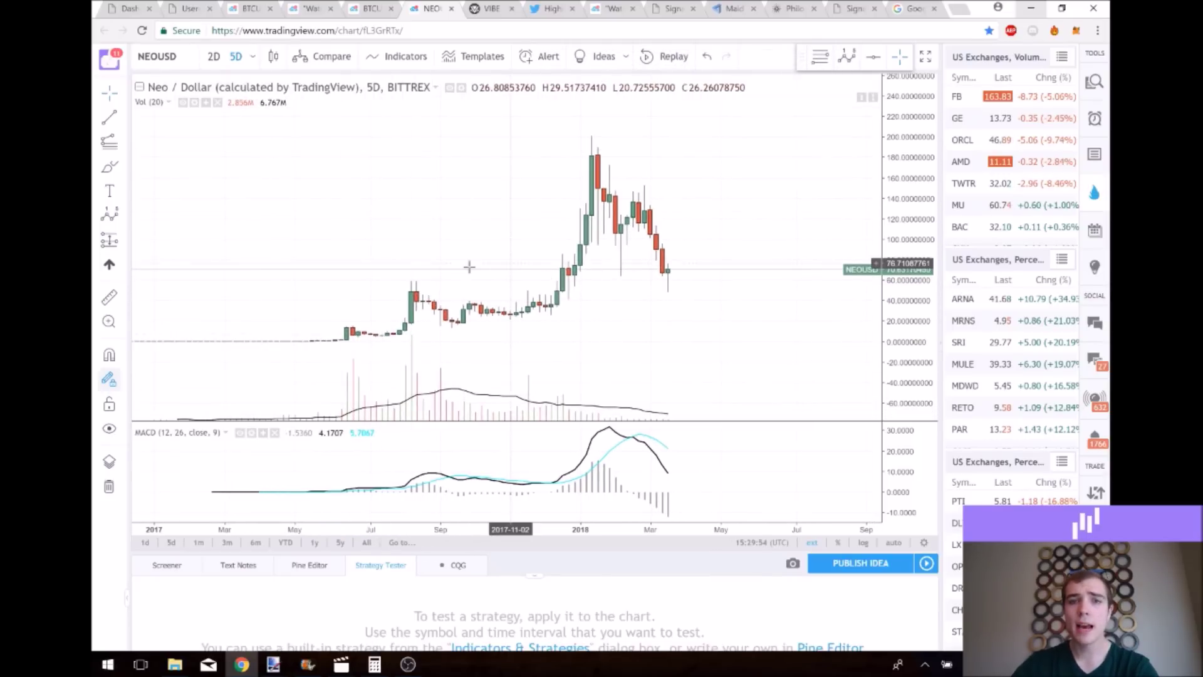
- Try the Line style for the NEOUSD price series and apply the Bars style to look over the chart
double_click(553, 227)
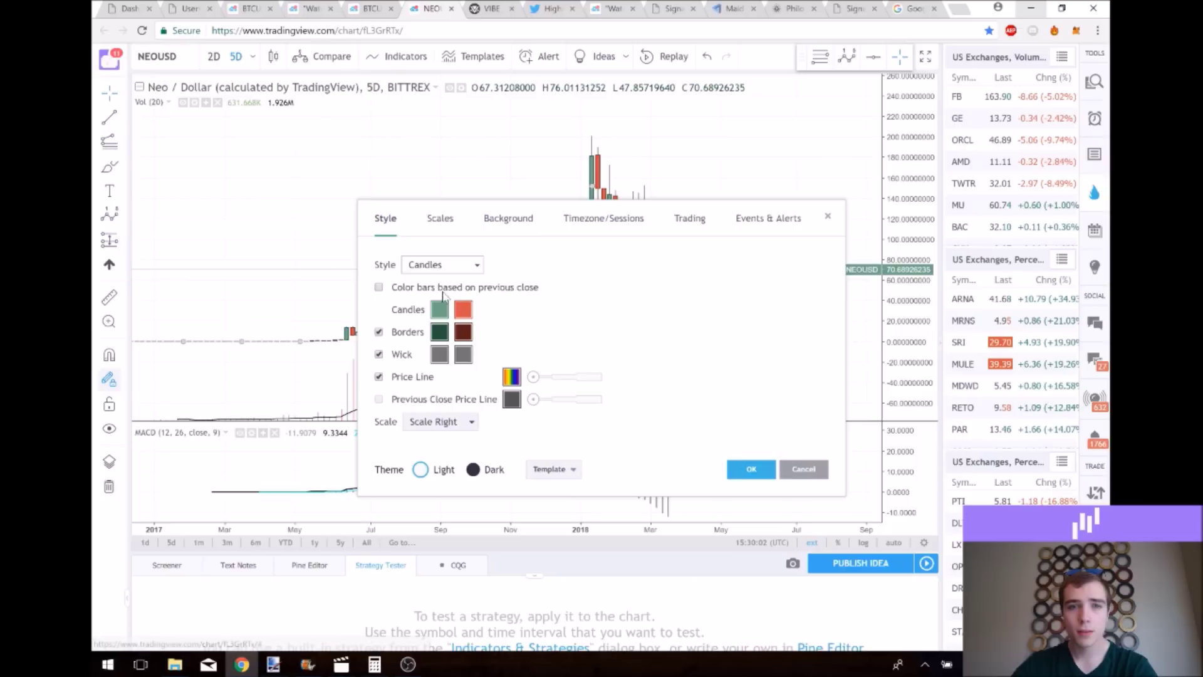
click(443, 265)
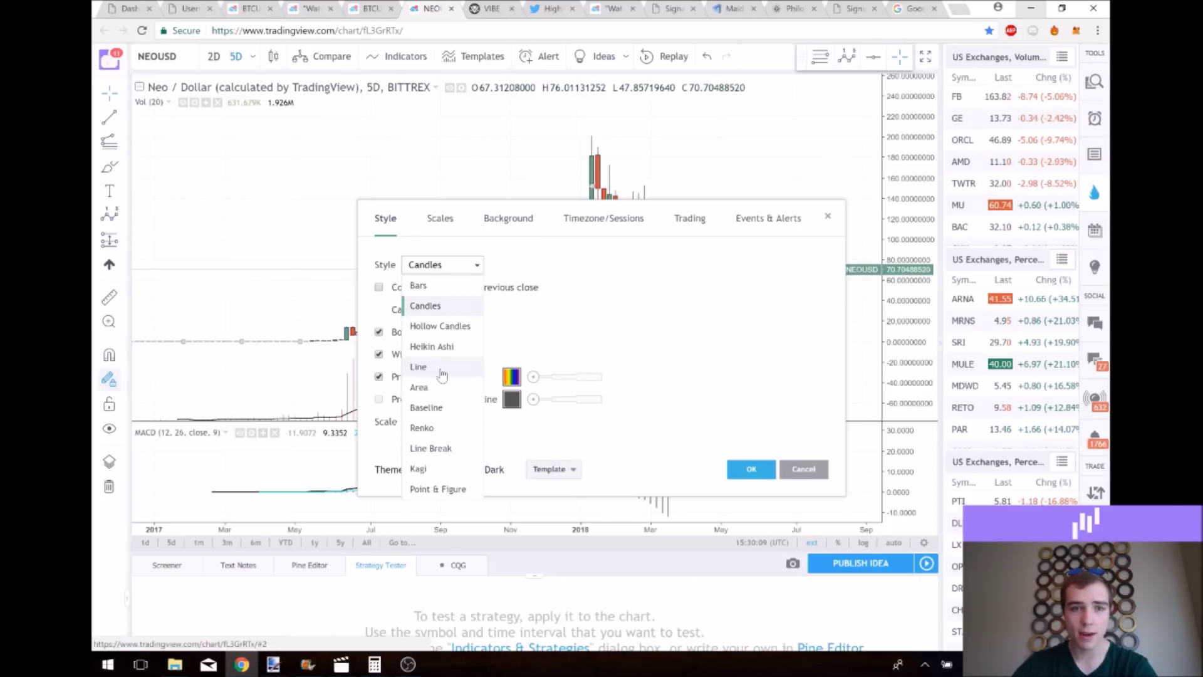
click(465, 365)
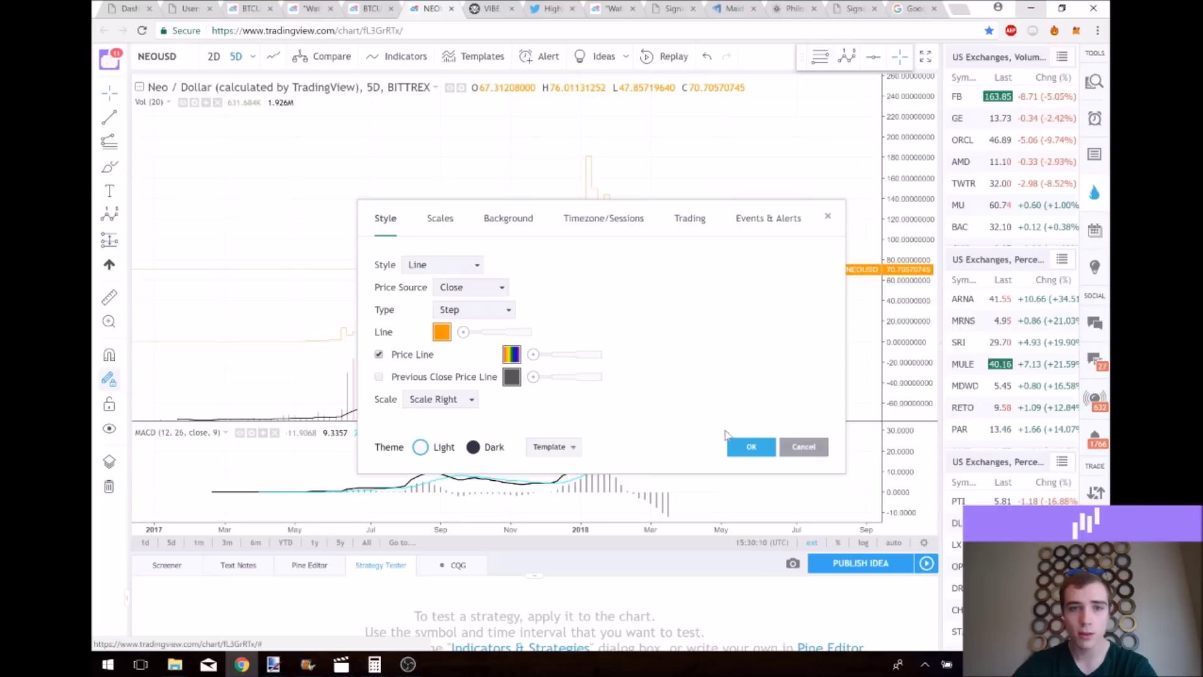
click(428, 266)
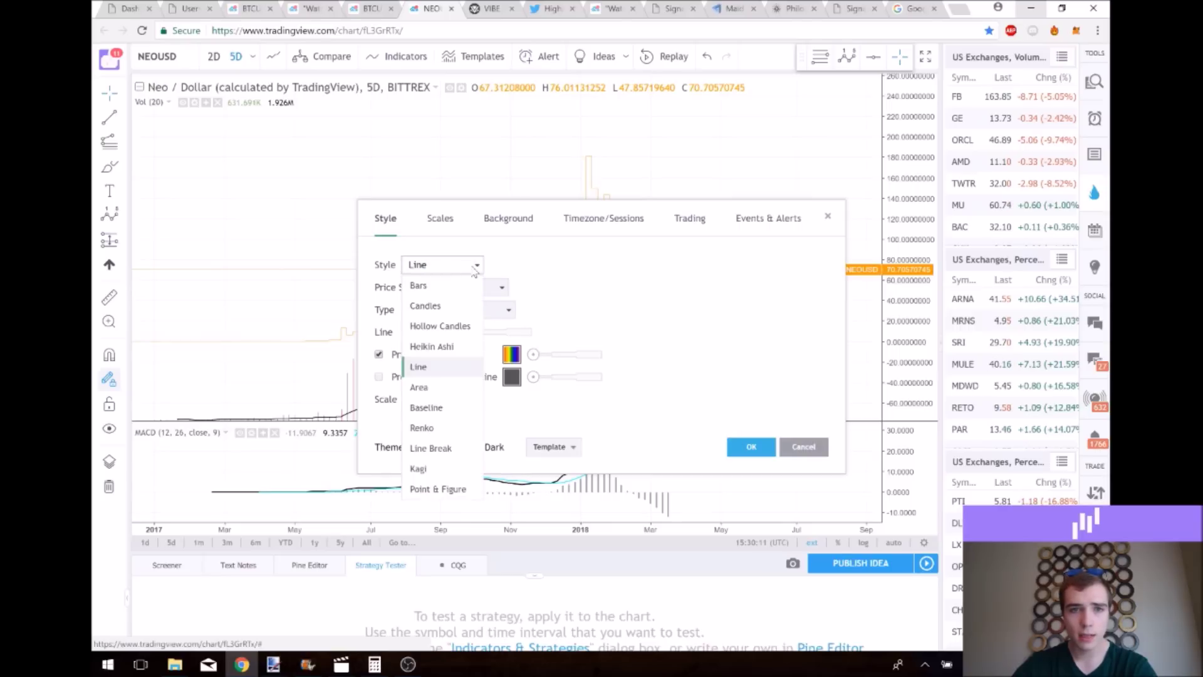
click(442, 287)
click(473, 188)
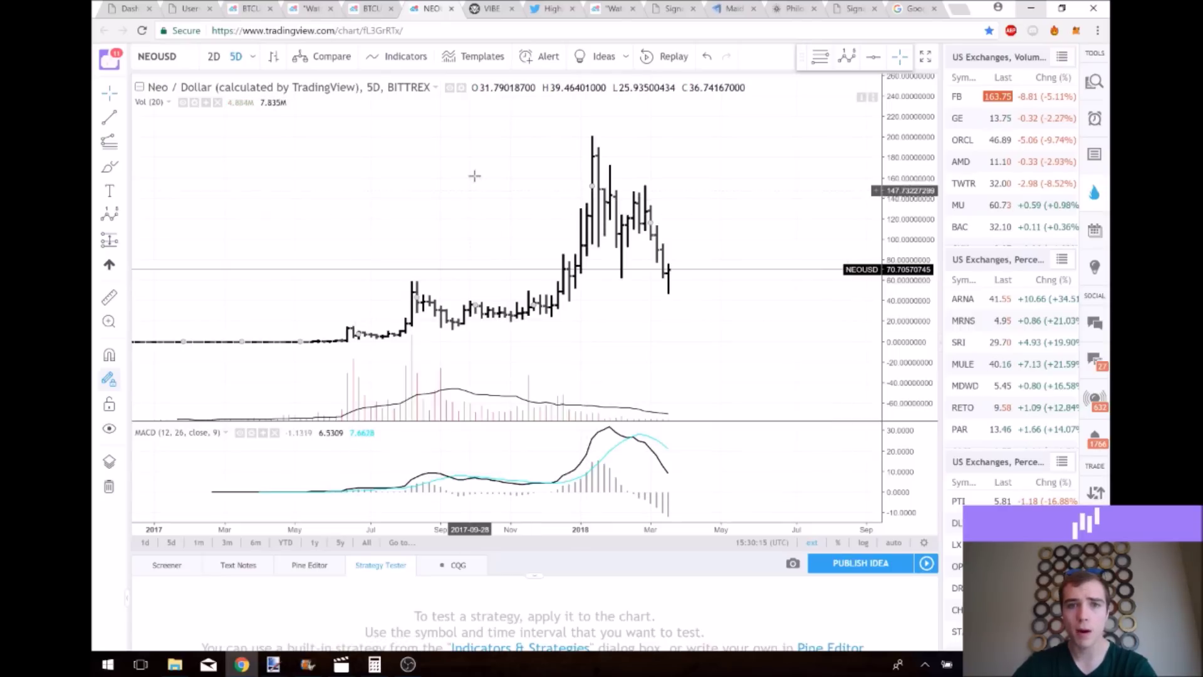
scroll(481, 177, down, 3)
drag(577, 179, 599, 179)
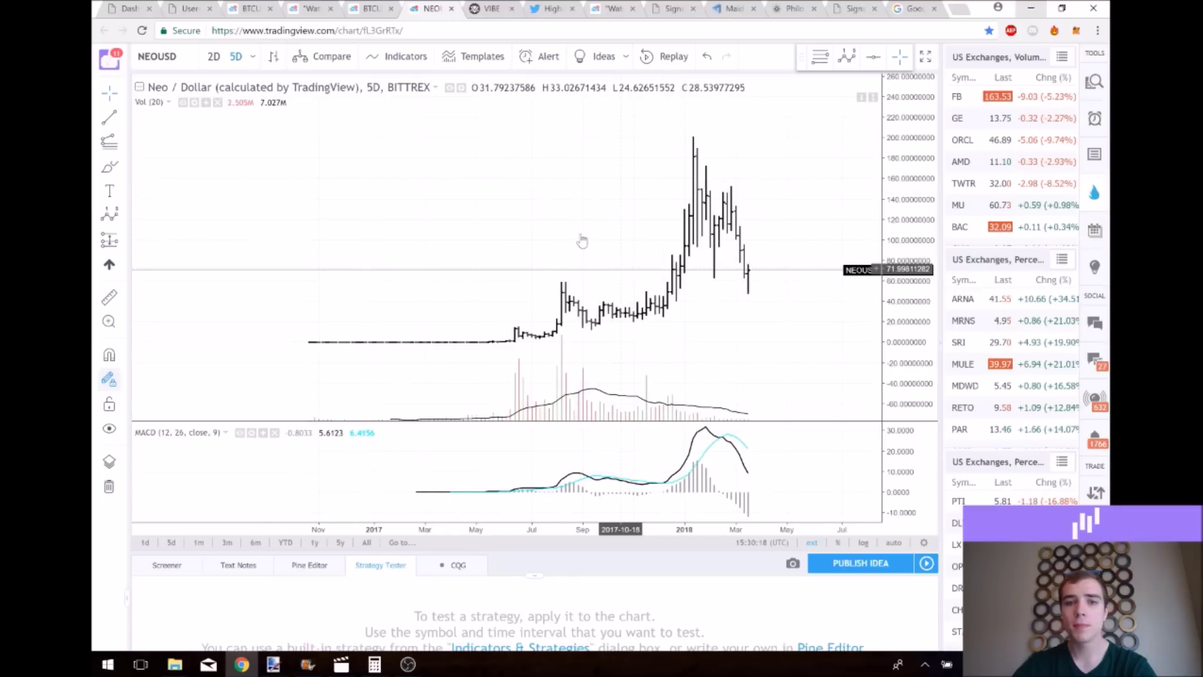
scroll(537, 209, up, 3)
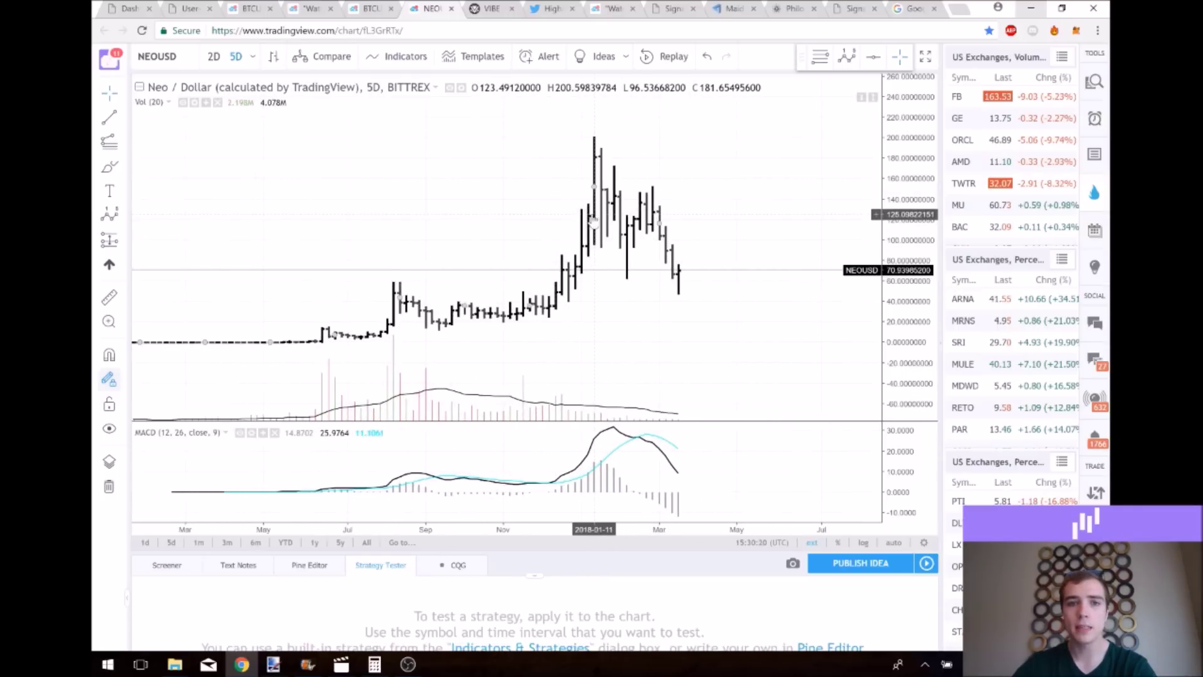
- Set the NEOUSD price series style back to Candles
double_click(594, 216)
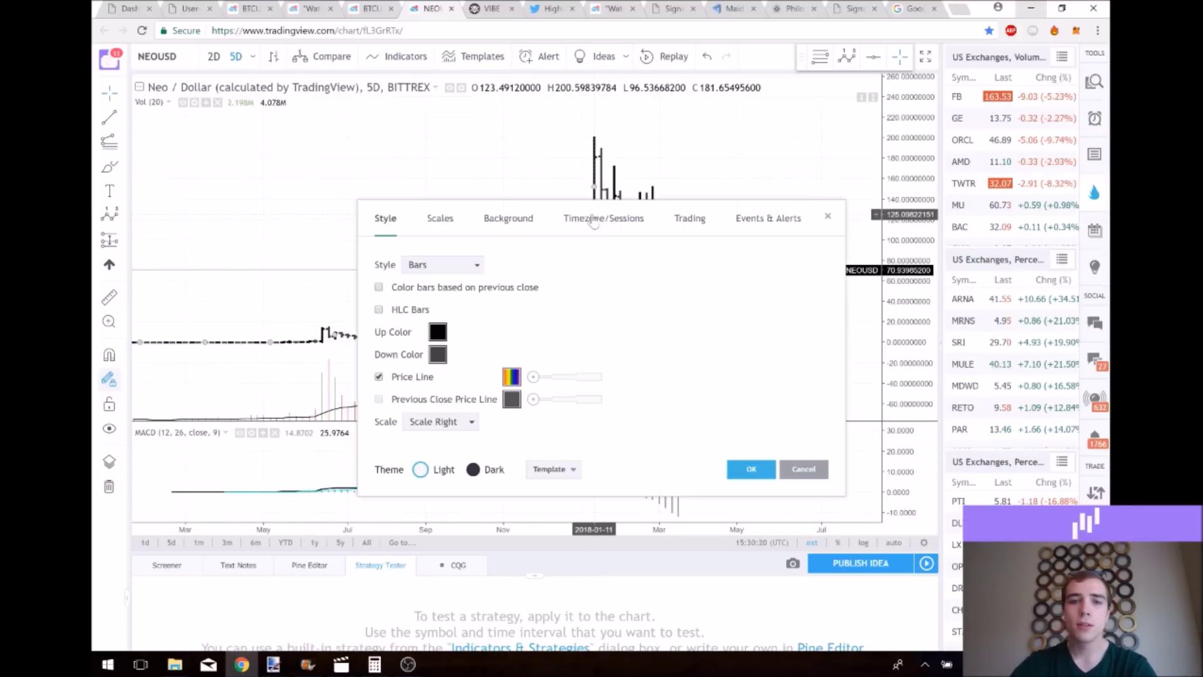
click(465, 271)
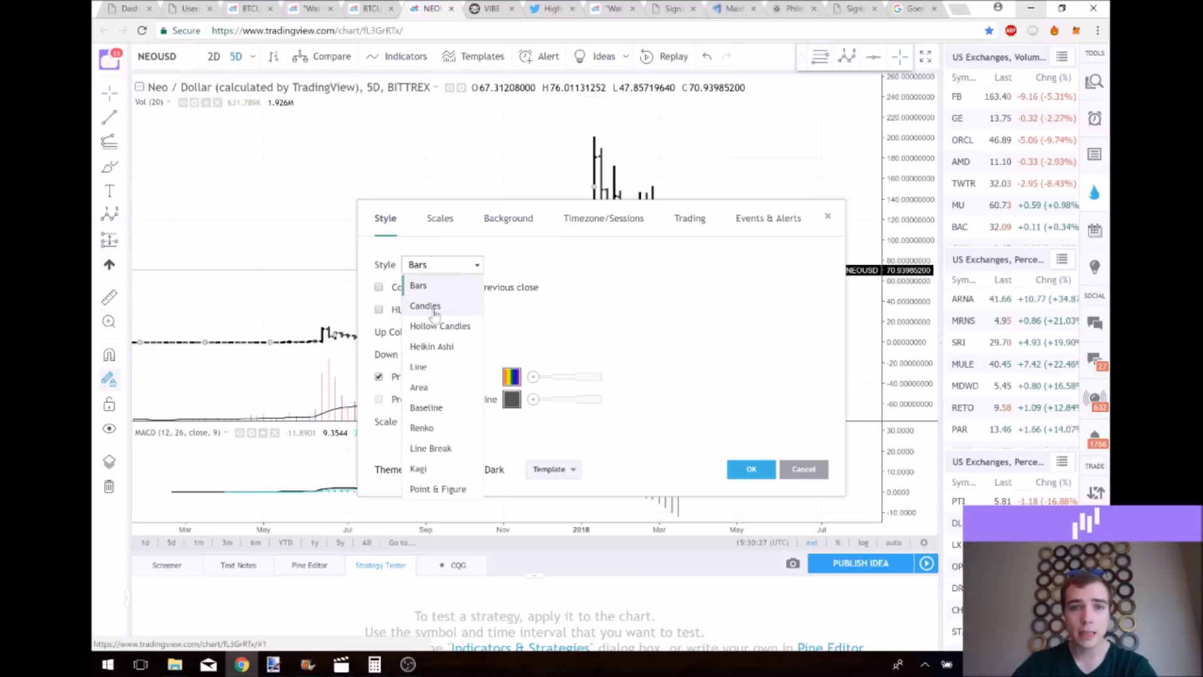
click(432, 306)
click(770, 474)
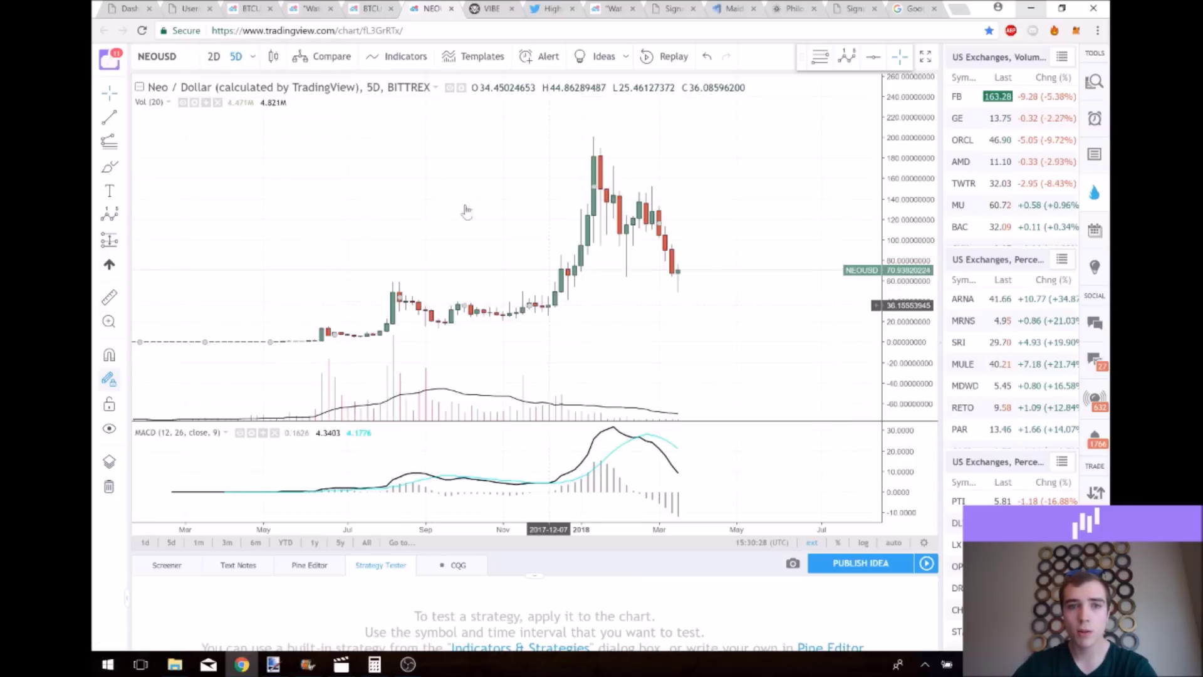
- Draw a rising trend line under the NEOUSD lows from 2017-06-10 near 0 to 2018-07-05 at about 67.5
drag(504, 184, 364, 204)
scroll(575, 193, down, 2)
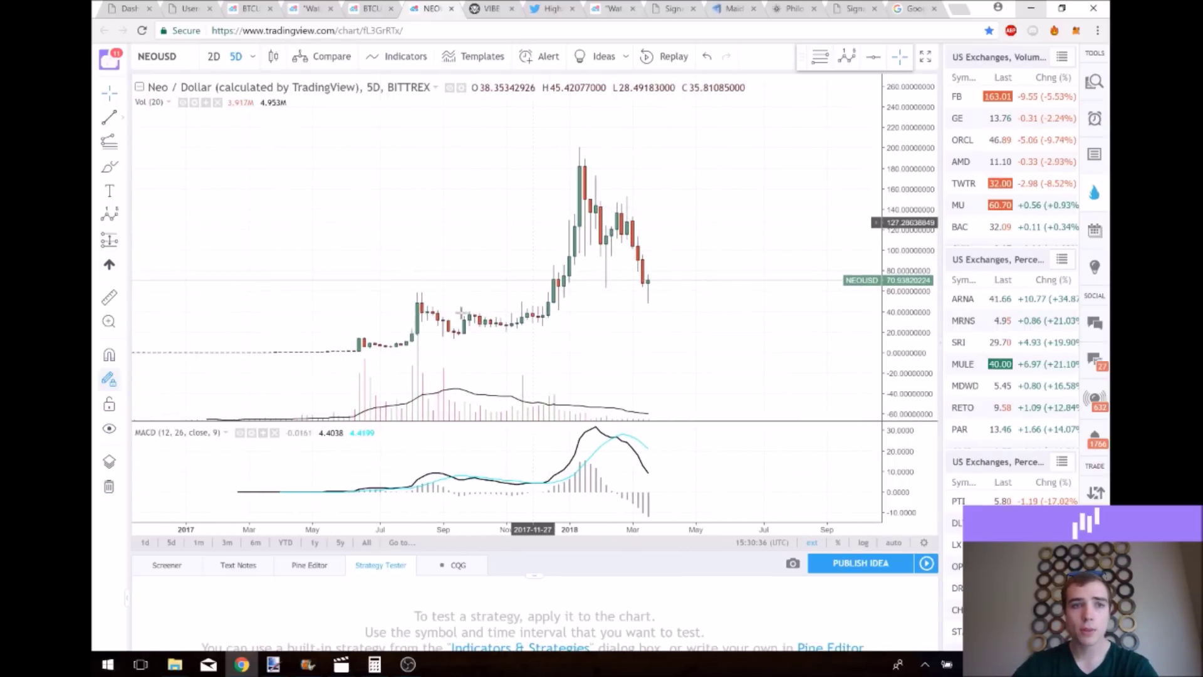
click(110, 117)
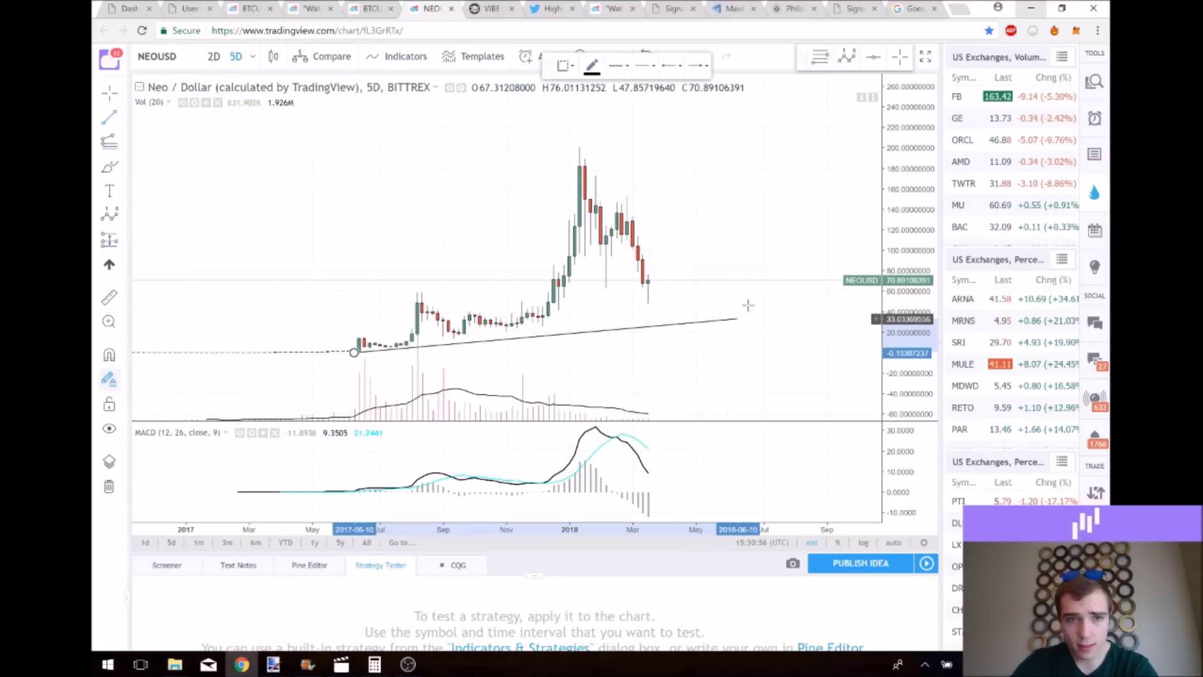
click(763, 283)
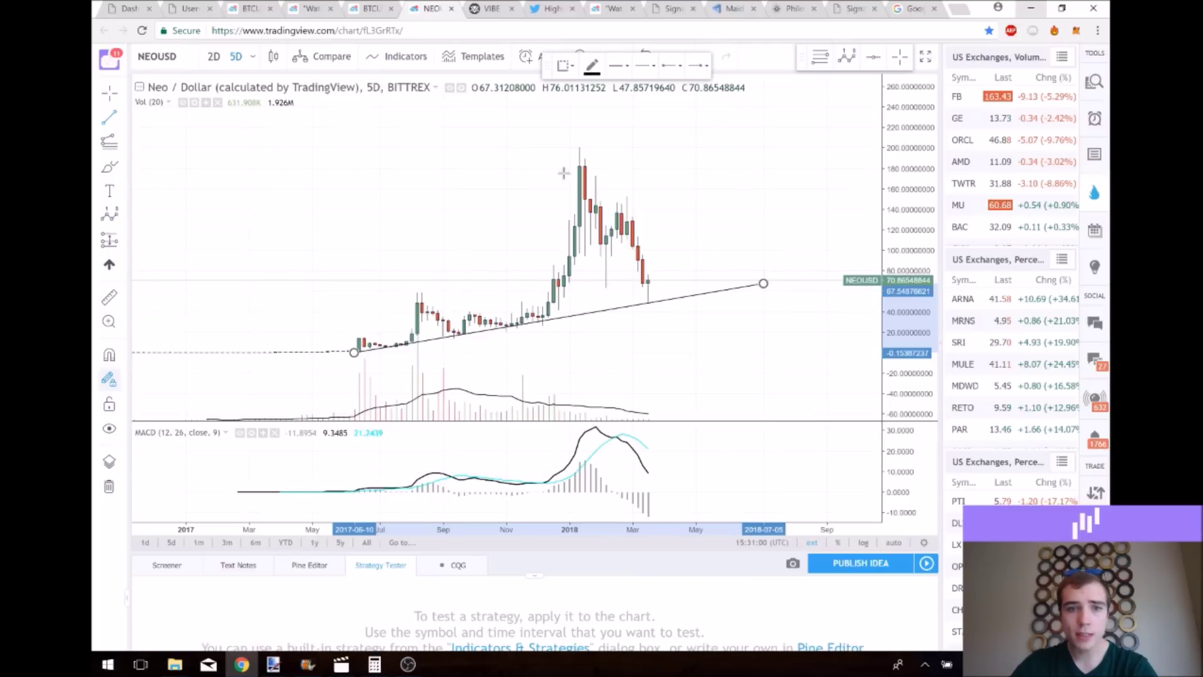
click(611, 126)
right_click(520, 253)
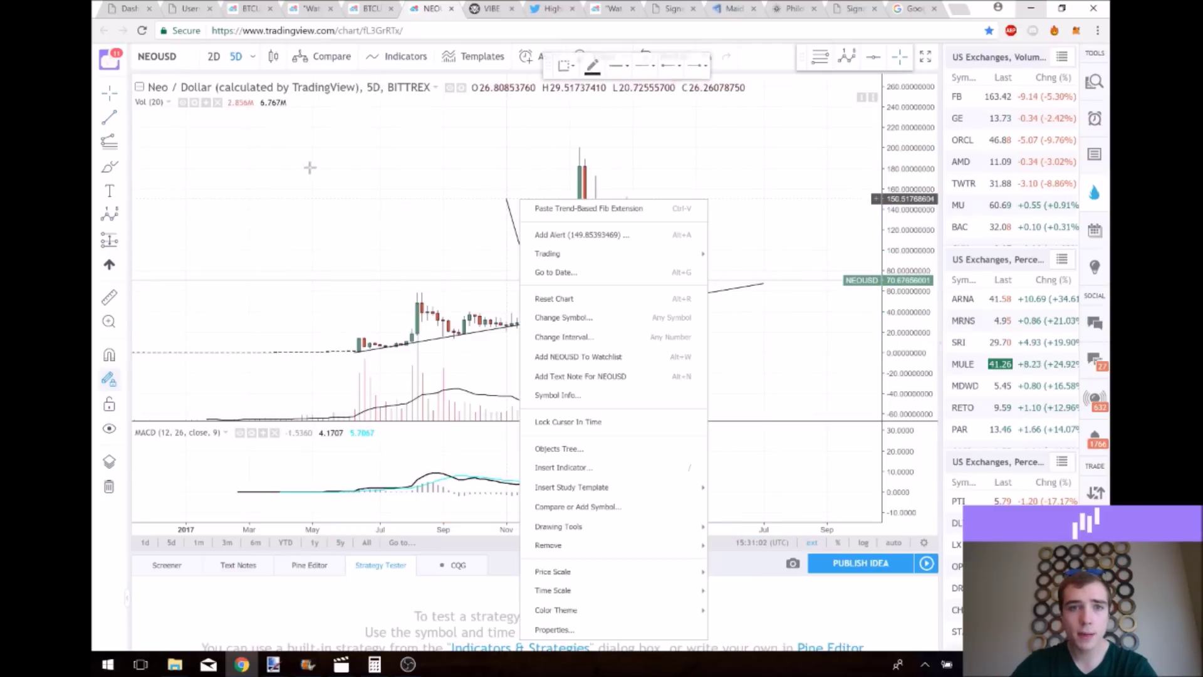
right_click(357, 183)
click(358, 153)
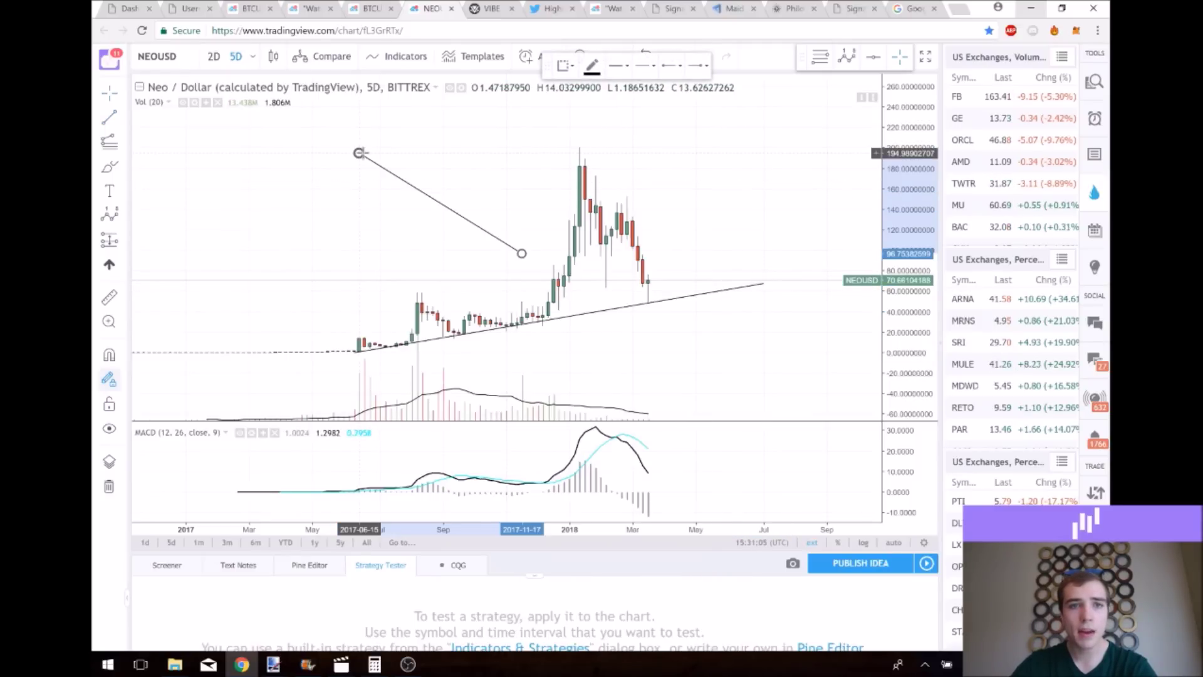
key(Delete)
- Try the Dot cursor style and set the chart cursor back to Cross
click(109, 94)
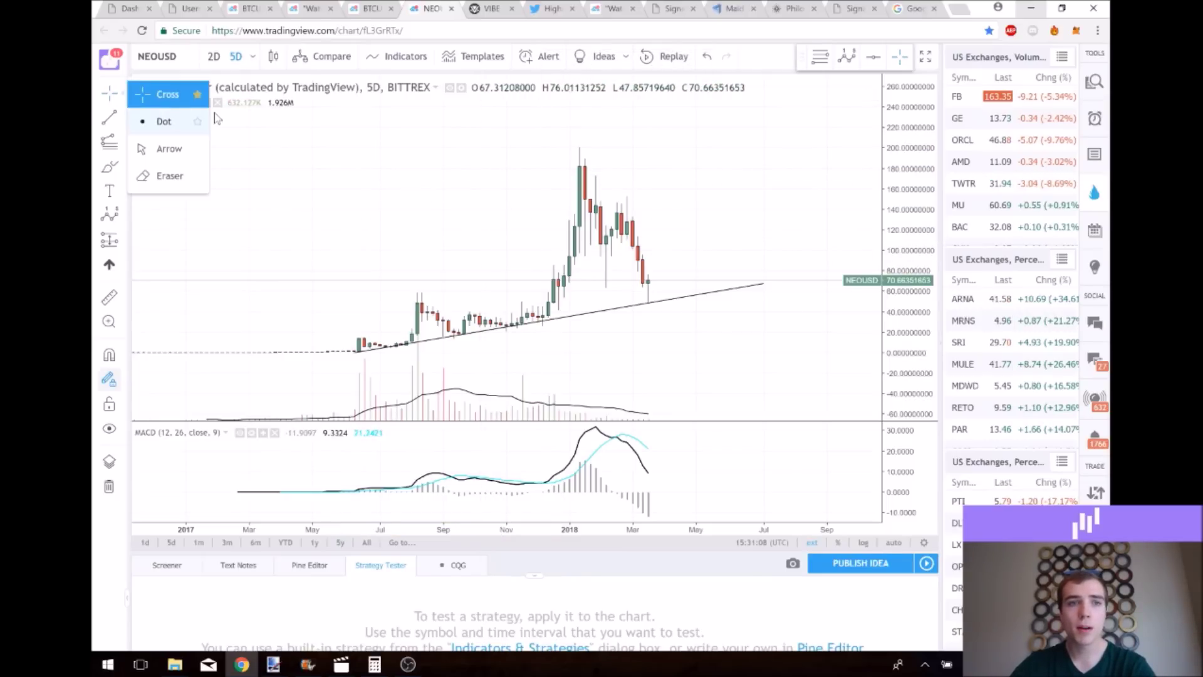
click(164, 121)
click(124, 98)
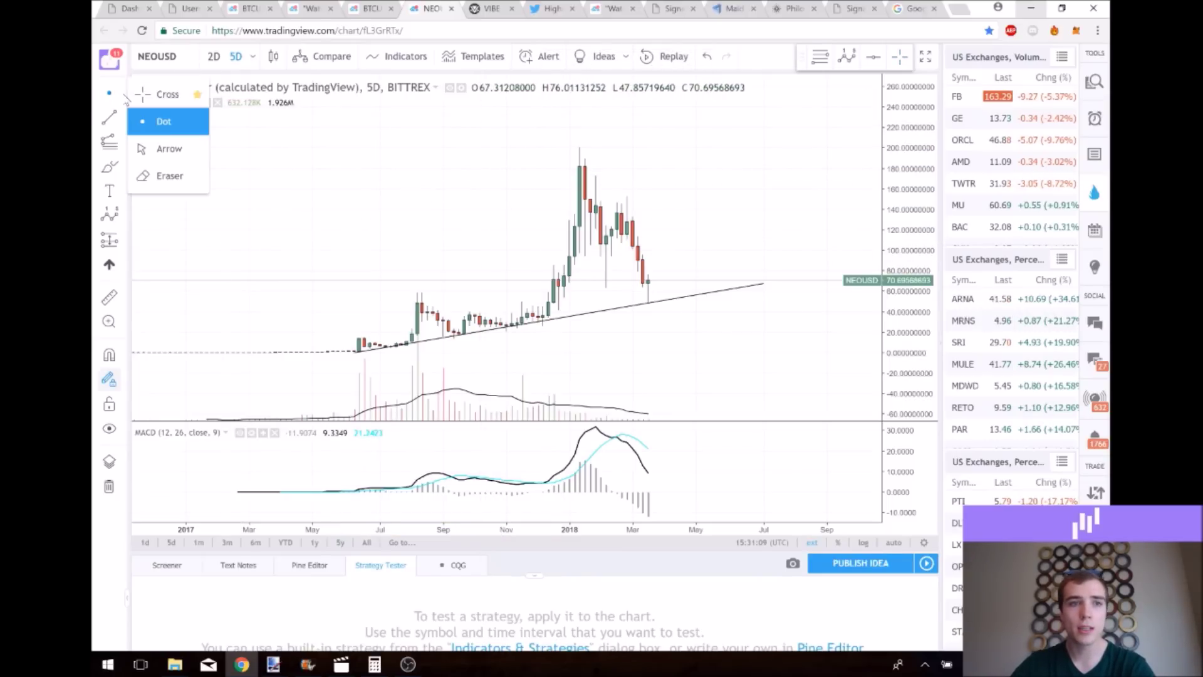
click(152, 97)
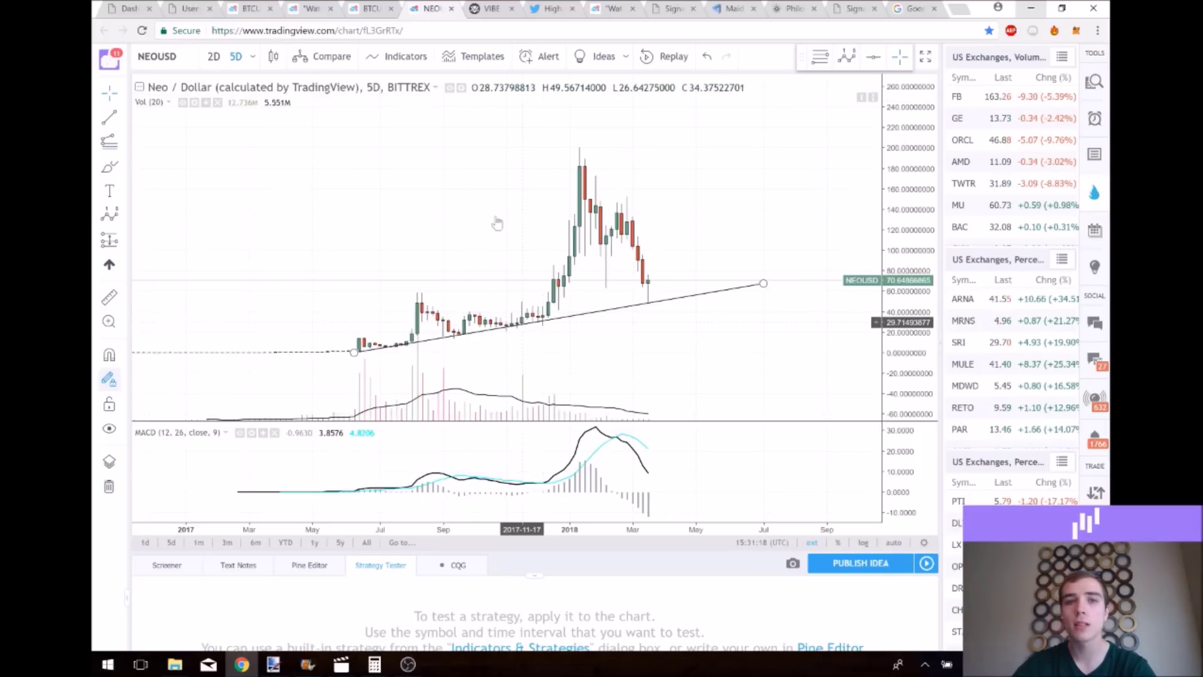
- Place a text label reading "1" above the NEOUSD candles at 2017-06-10, at a price of about 59
drag(529, 180, 513, 199)
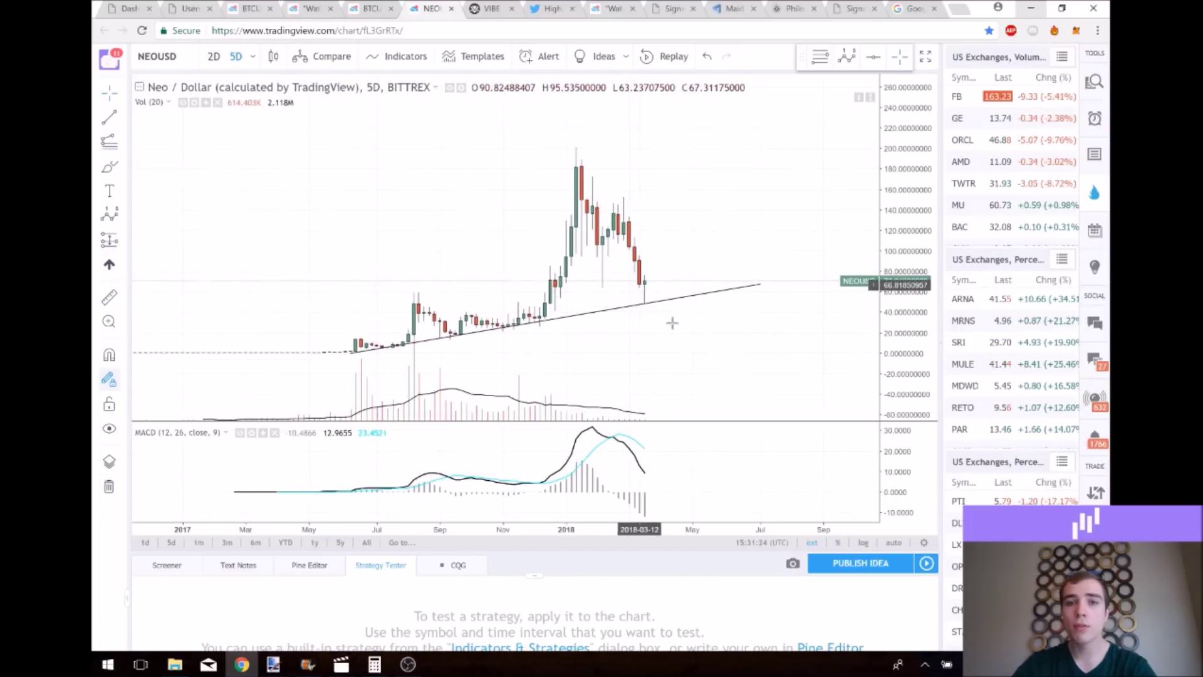
mouse_move(502, 236)
mouse_down()
mouse_move(529, 199)
mouse_move(525, 223)
mouse_move(510, 226)
mouse_up()
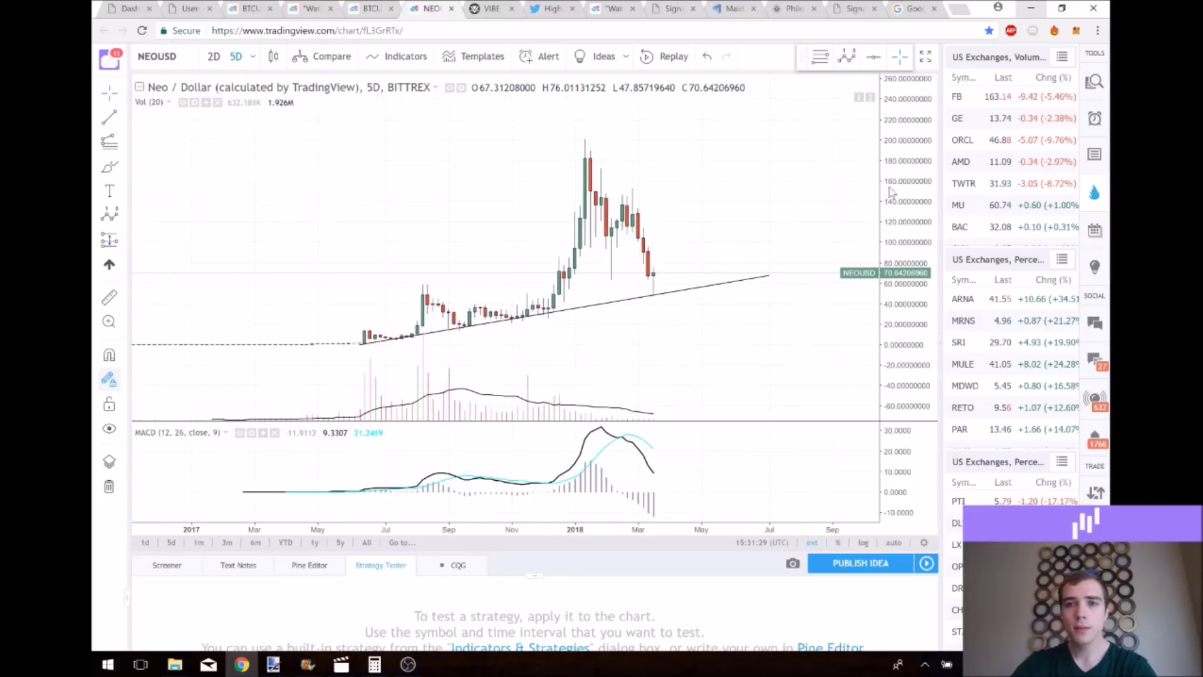
drag(674, 197, 547, 248)
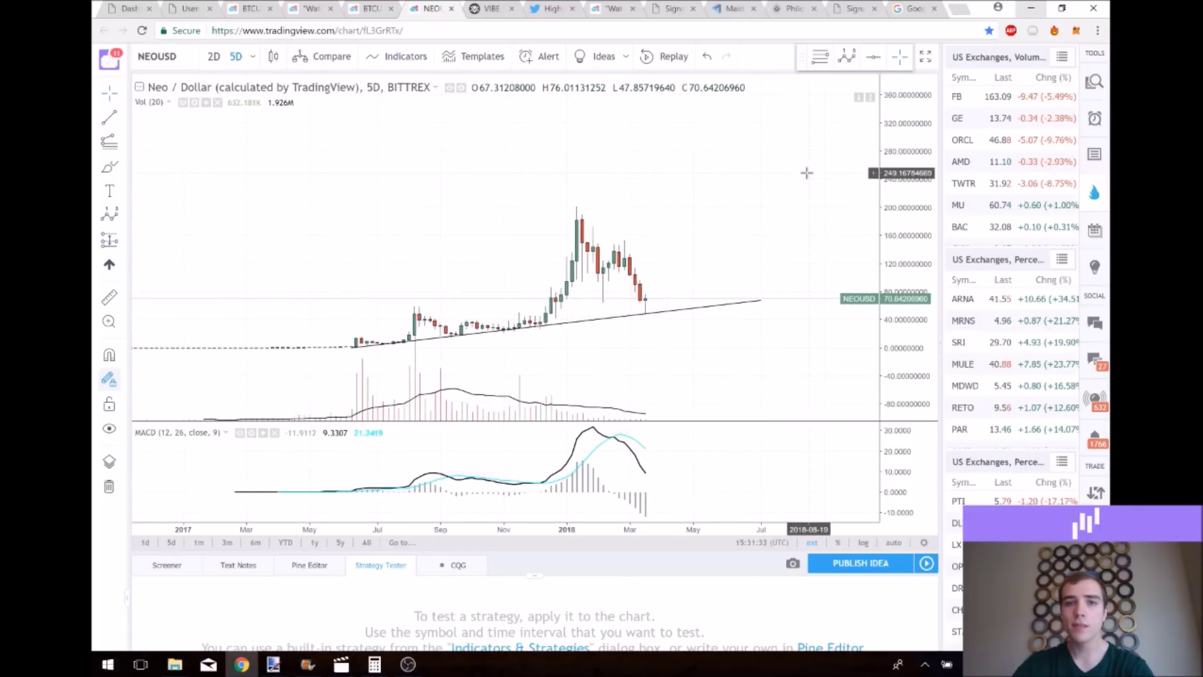
drag(254, 182, 157, 197)
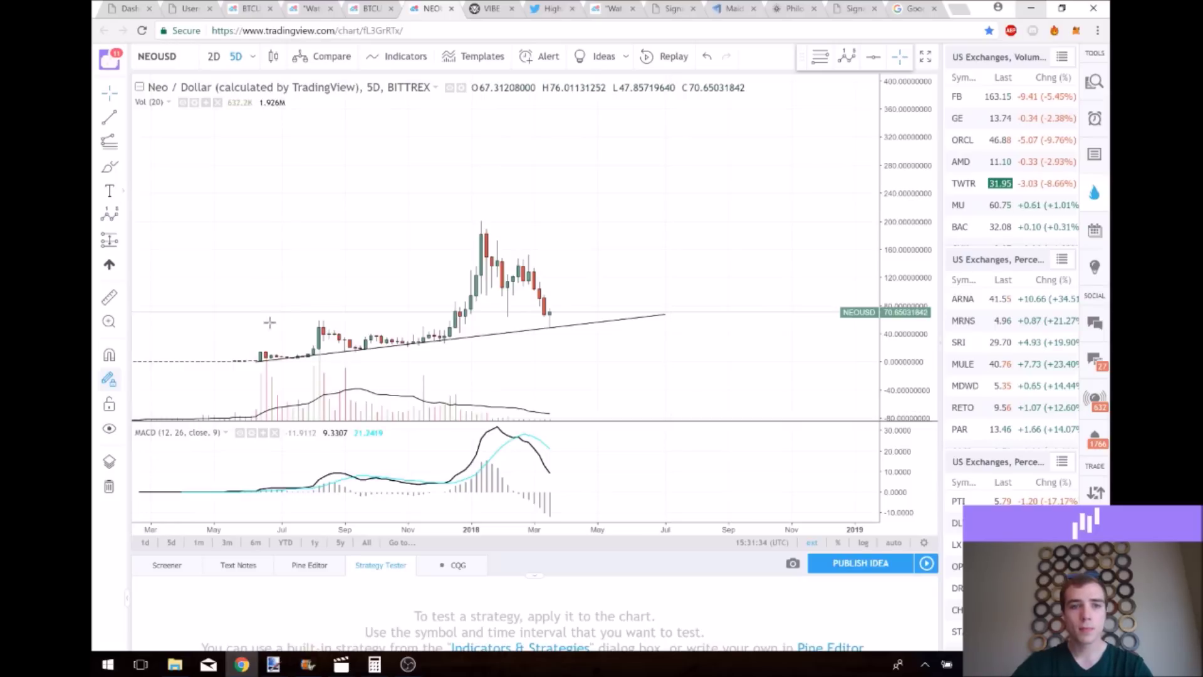
click(298, 321)
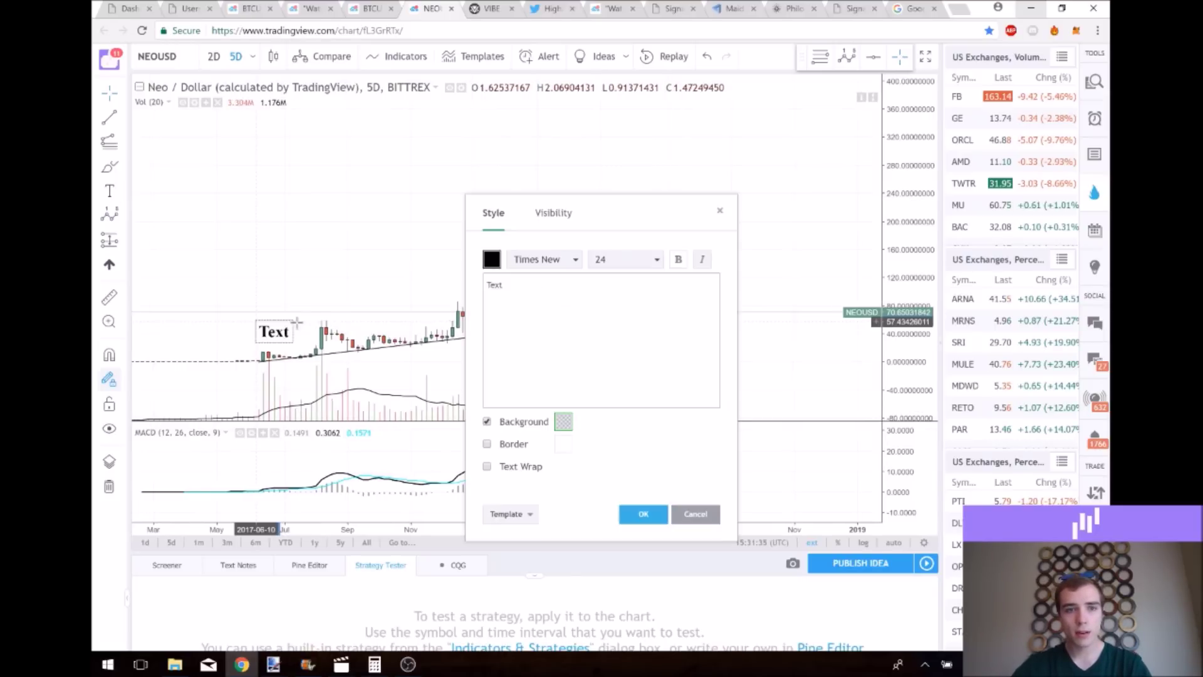
key(Return)
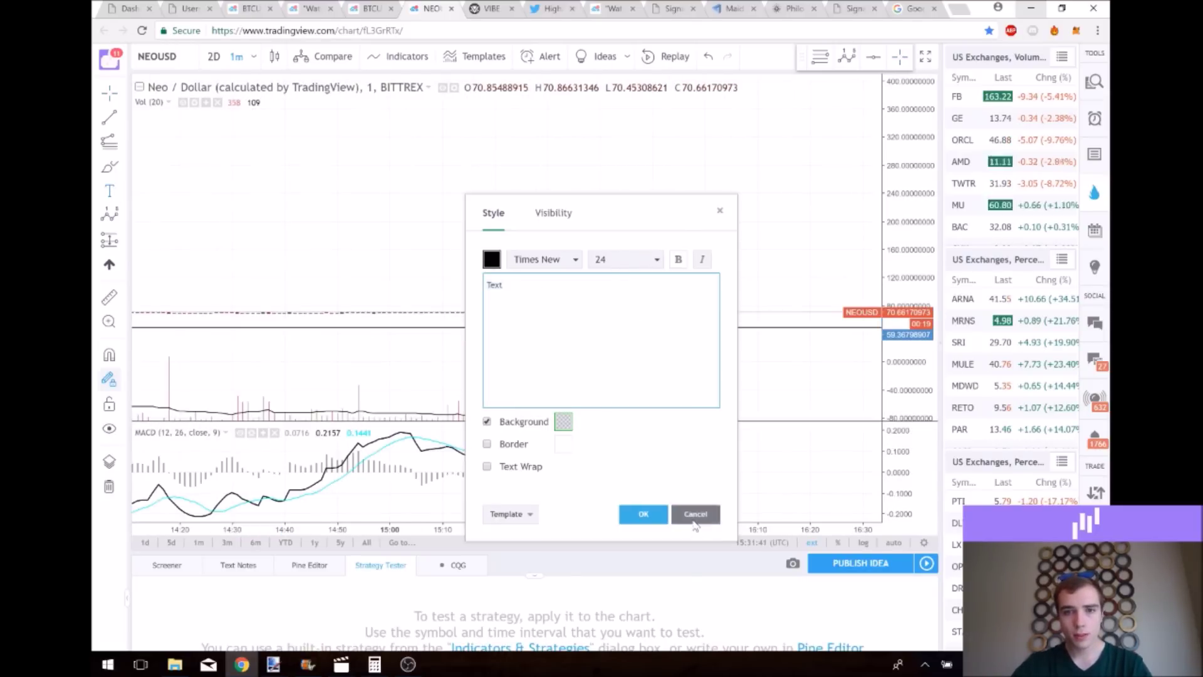
key(Escape)
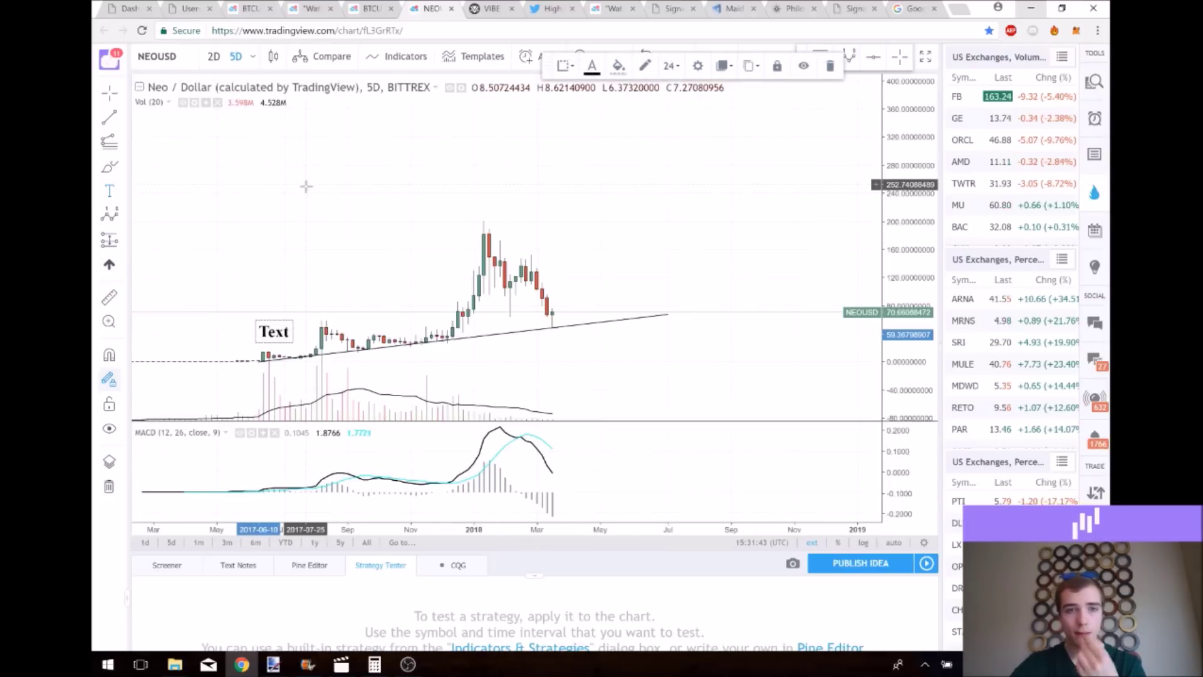
double_click(283, 337)
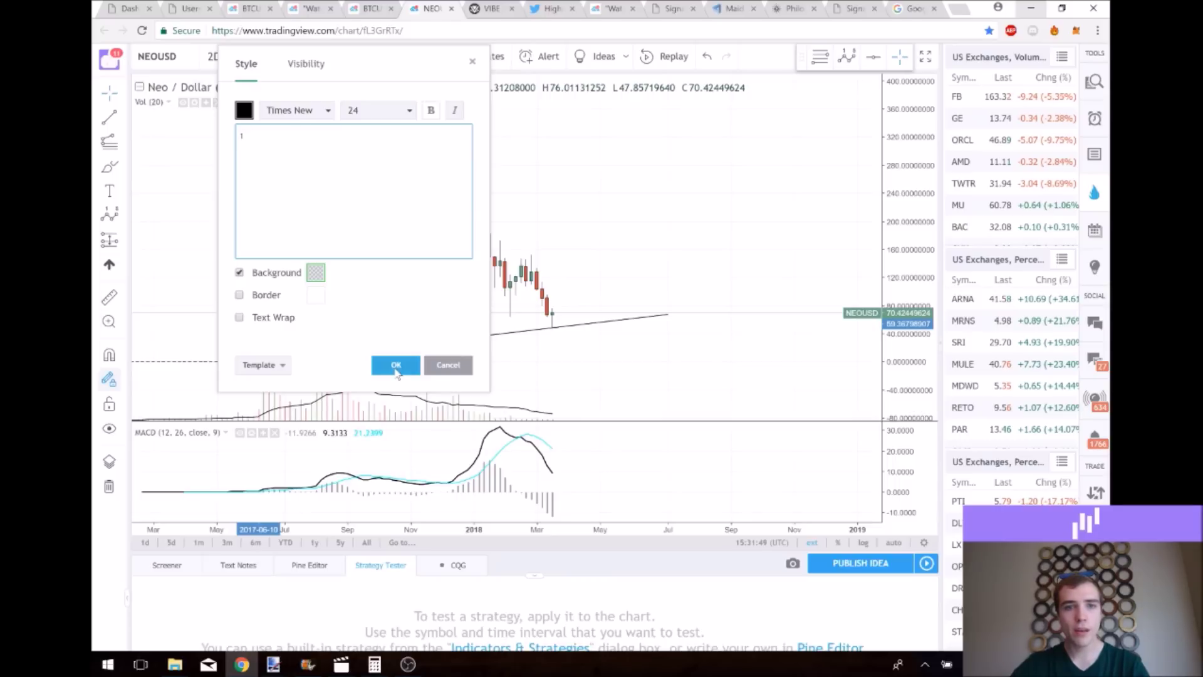
click(395, 365)
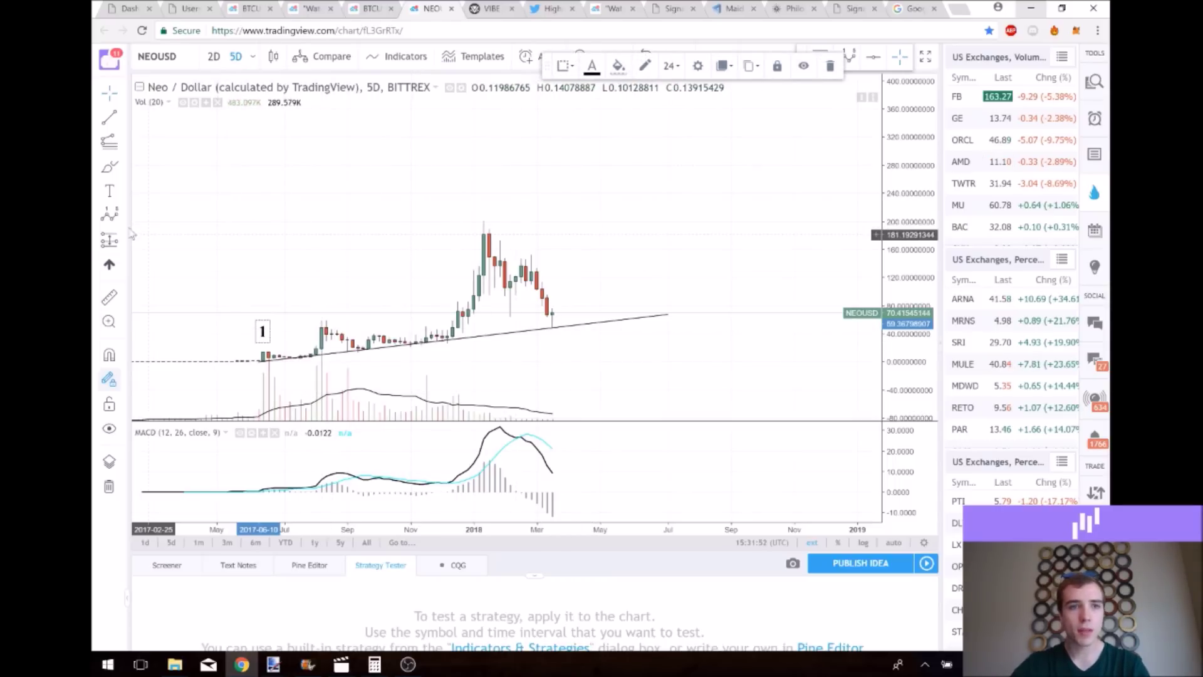
- Draw a (0)–(5) Elliott wave along the NEOUSD swings from July 2017 at about 4 to 2018-06-25 at about 306
click(300, 356)
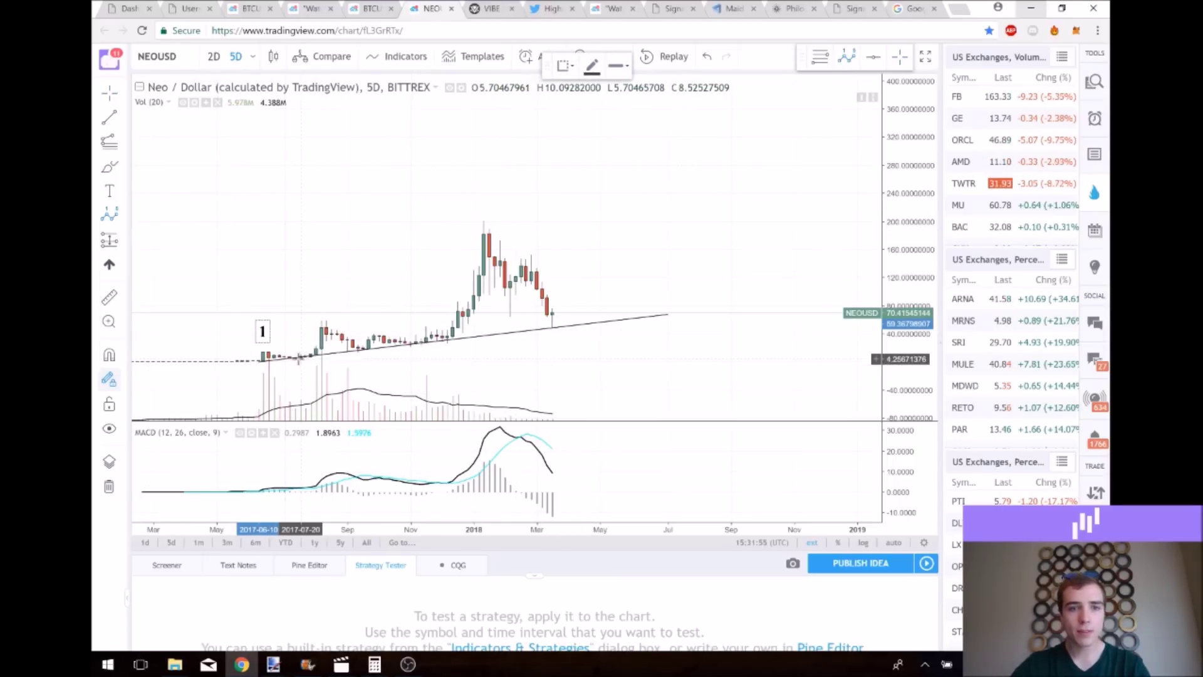
click(326, 323)
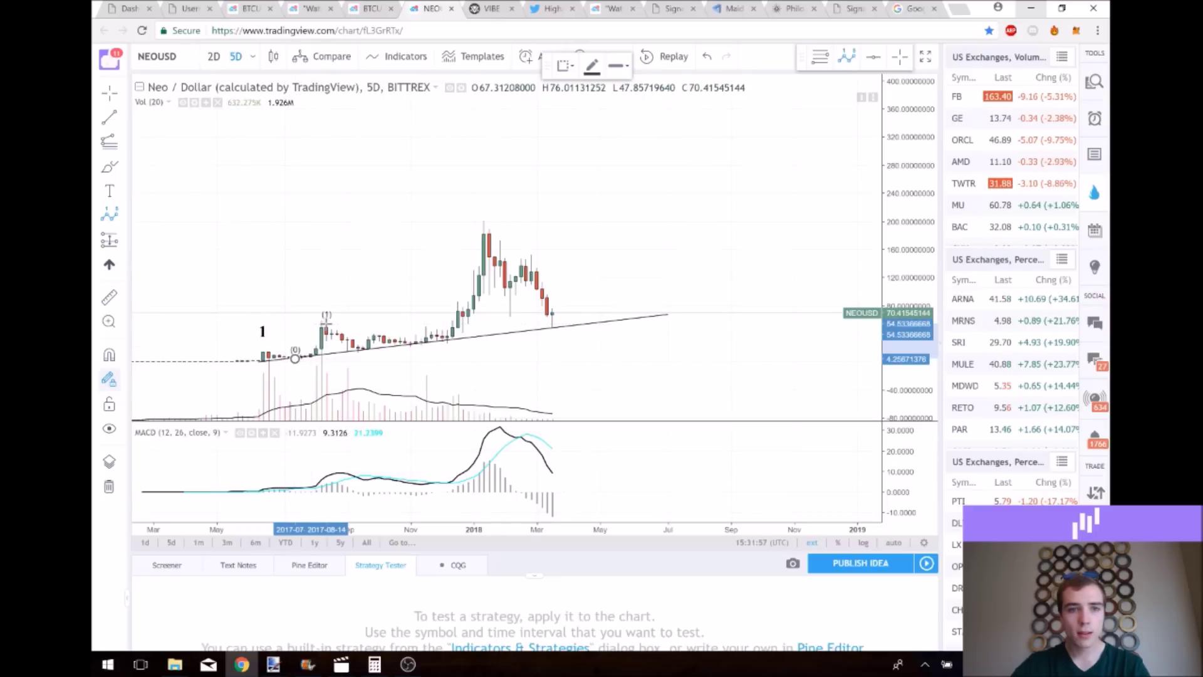
click(369, 352)
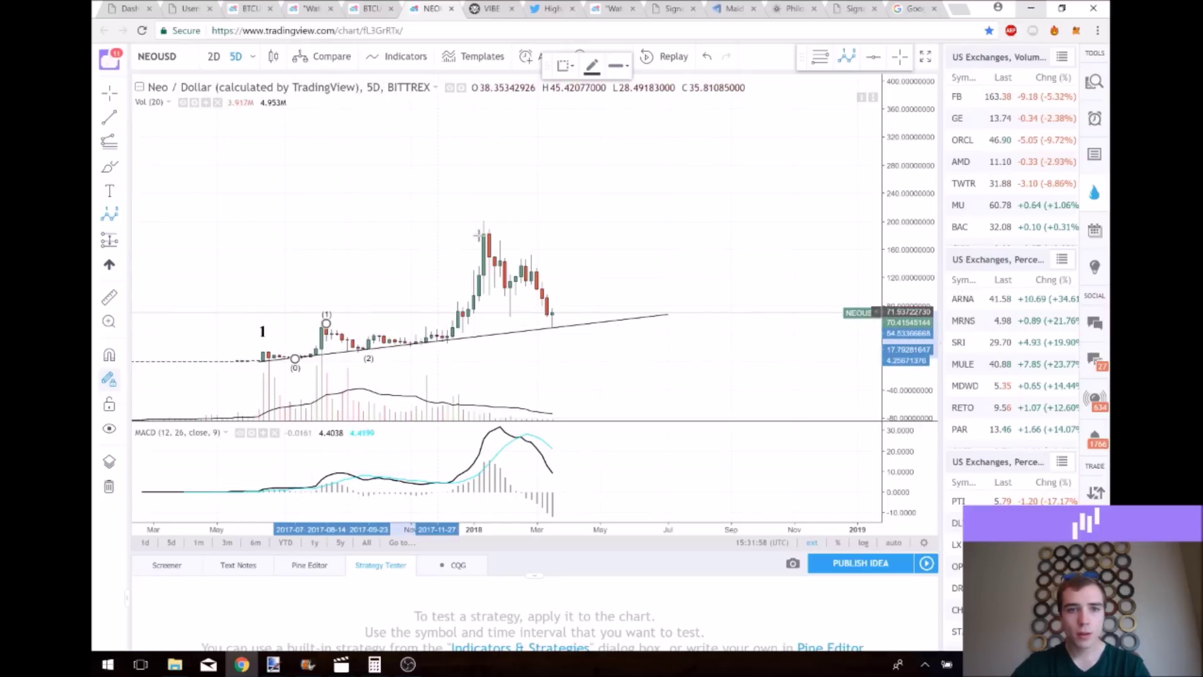
click(552, 323)
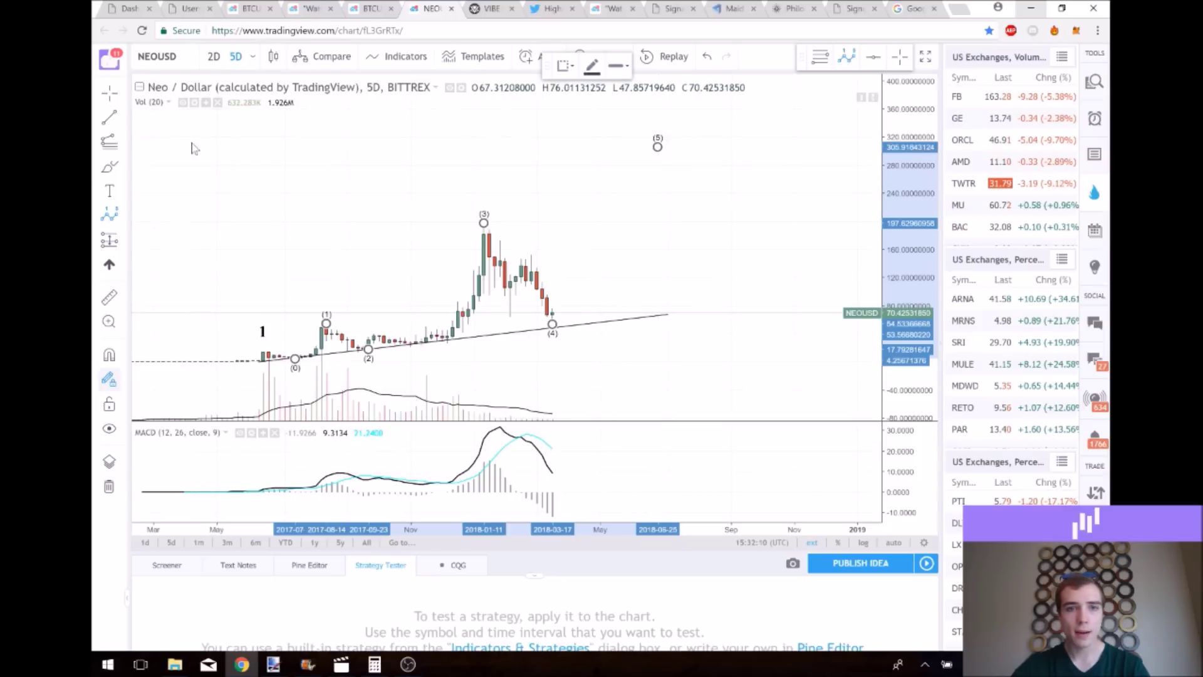
click(405, 202)
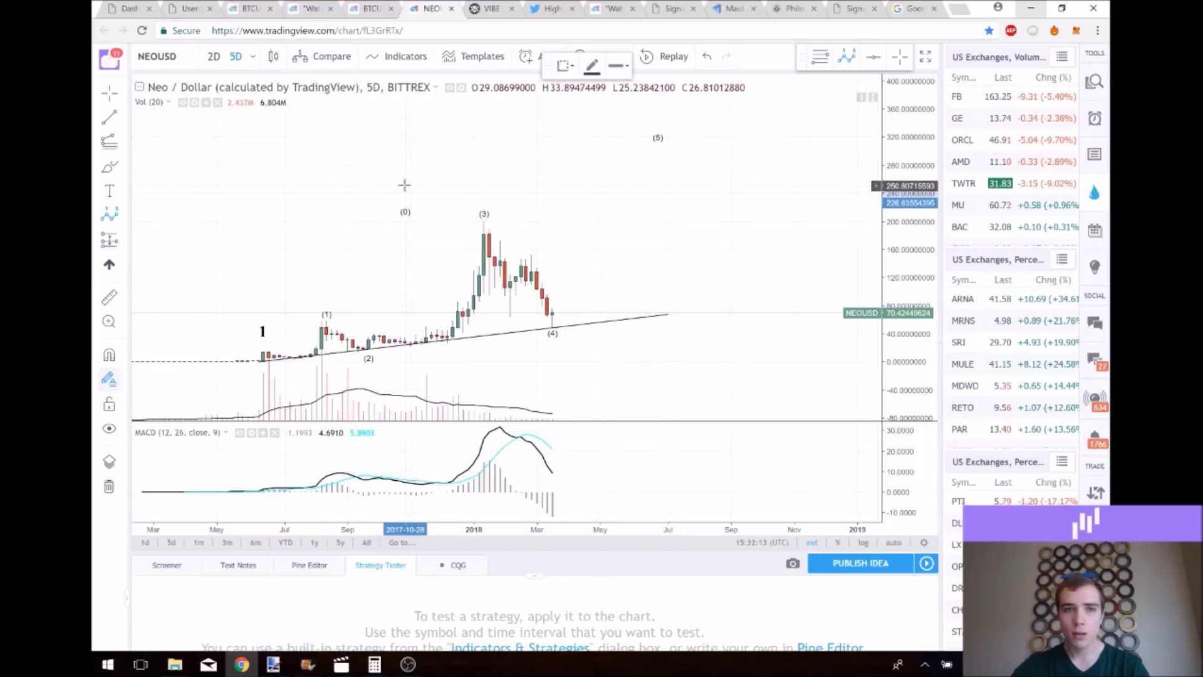
click(113, 95)
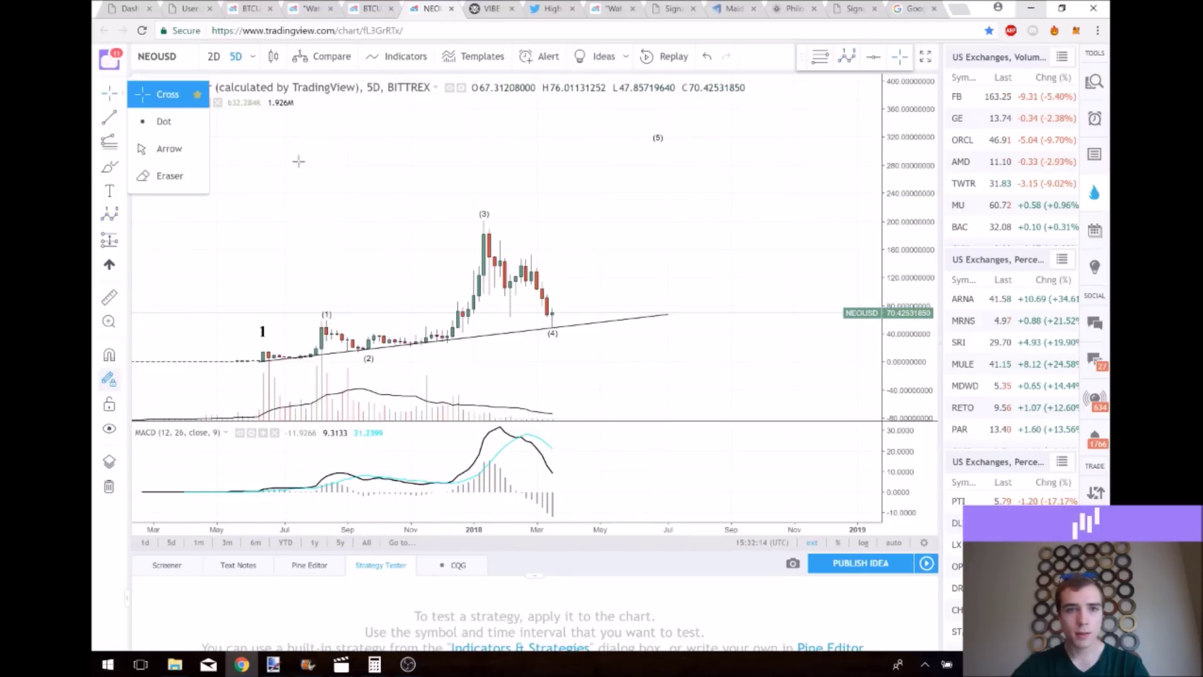
click(379, 211)
- Draw a Trend-Based Fib Extension from the wave (2) low at about 14 to the wave (3) high, projected from about 49 at 2017-07-15
mouse_move(427, 212)
mouse_down()
mouse_move(448, 210)
mouse_move(423, 263)
mouse_move(463, 196)
mouse_move(447, 205)
mouse_up()
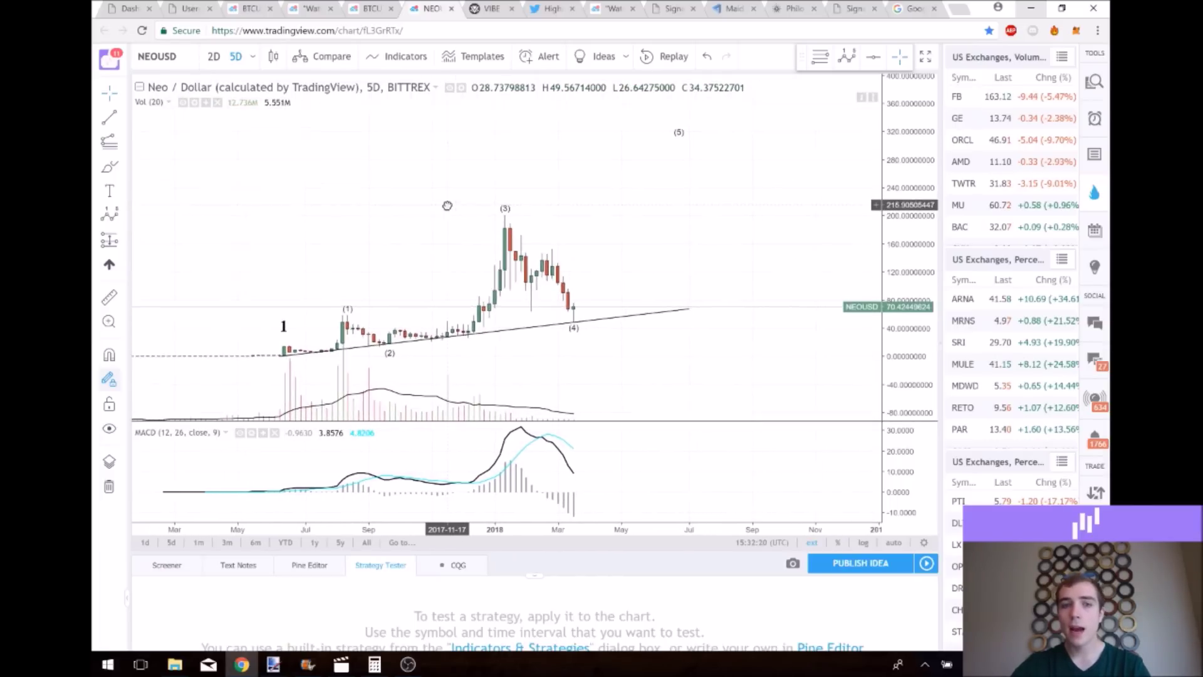
mouse_move(439, 223)
mouse_down()
mouse_move(432, 237)
mouse_move(432, 215)
mouse_move(440, 220)
mouse_up()
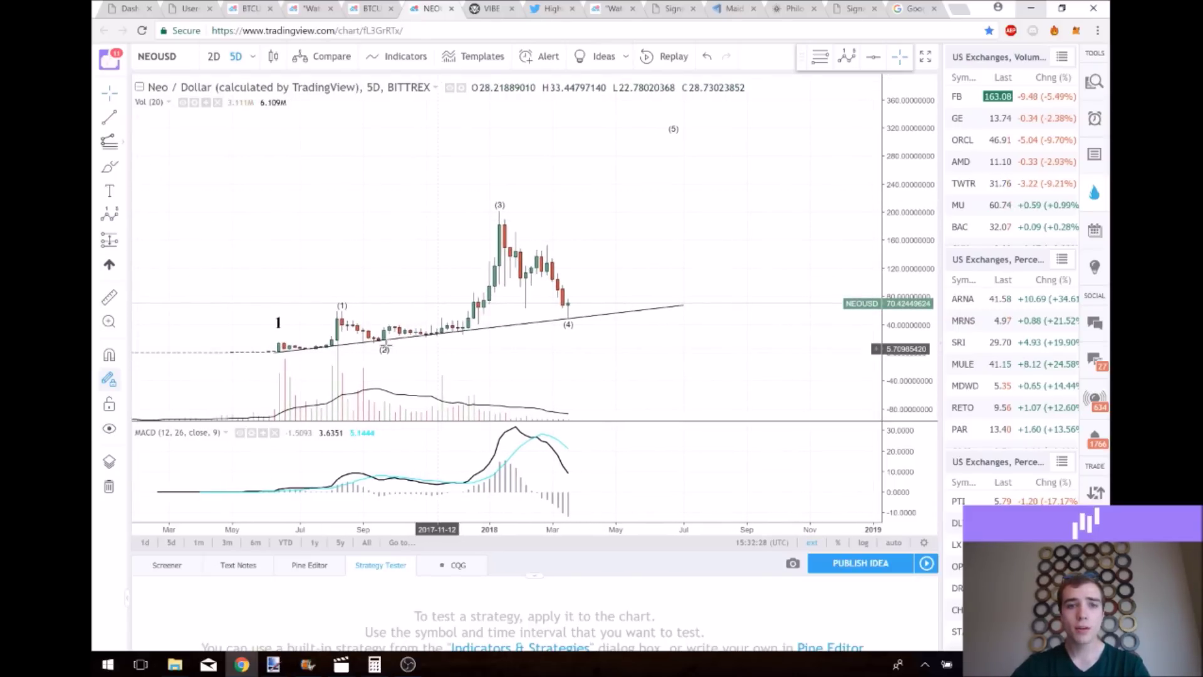
click(378, 342)
click(500, 214)
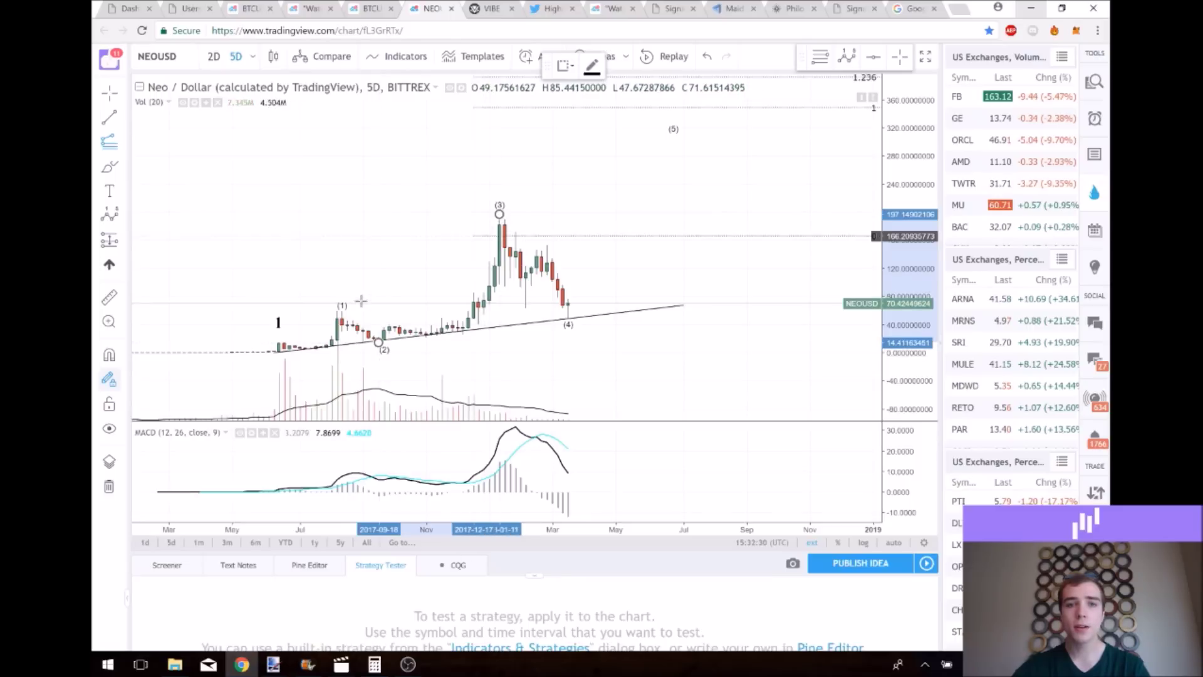
click(310, 318)
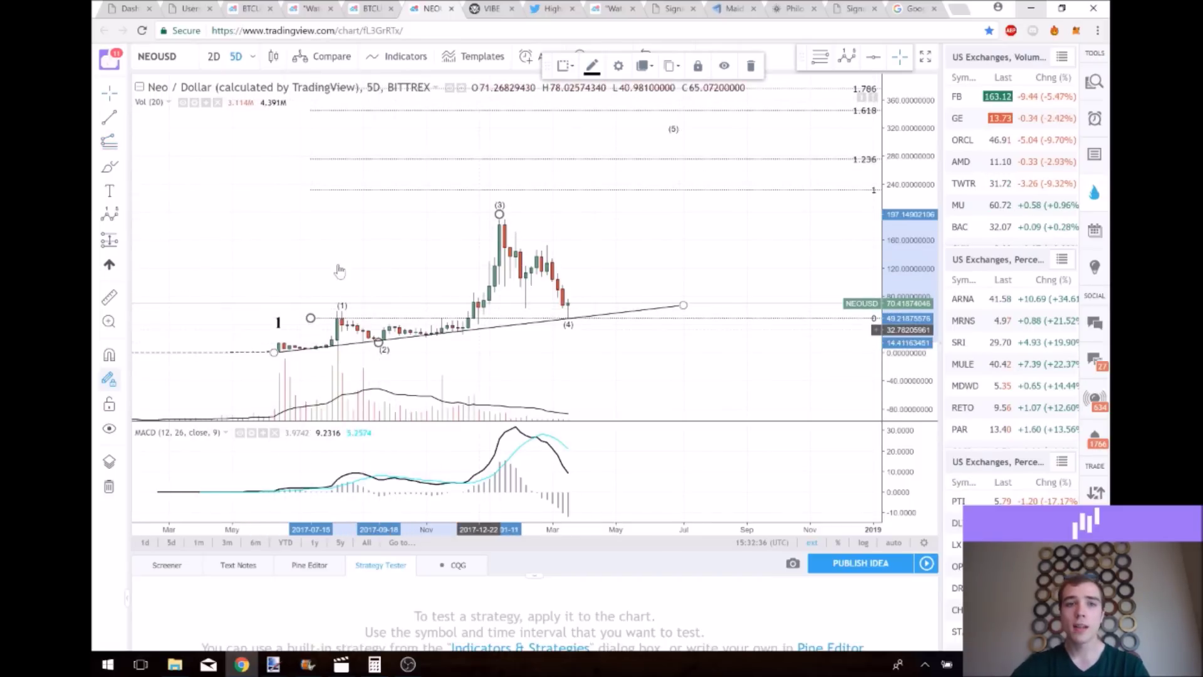
- Move the Elliott wave's point (5) onto the 1.236 Fib extension level at 2018-07-15, at about 273
mouse_move(268, 231)
mouse_down()
mouse_move(263, 251)
mouse_move(251, 250)
mouse_up()
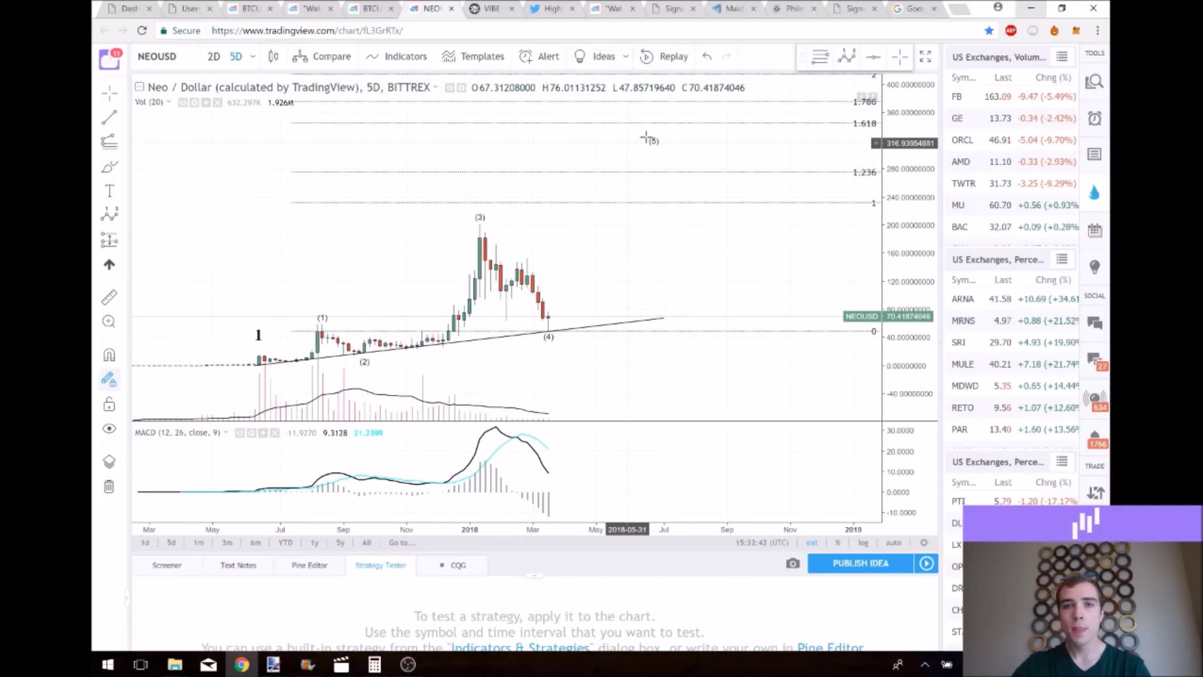
drag(655, 151, 659, 170)
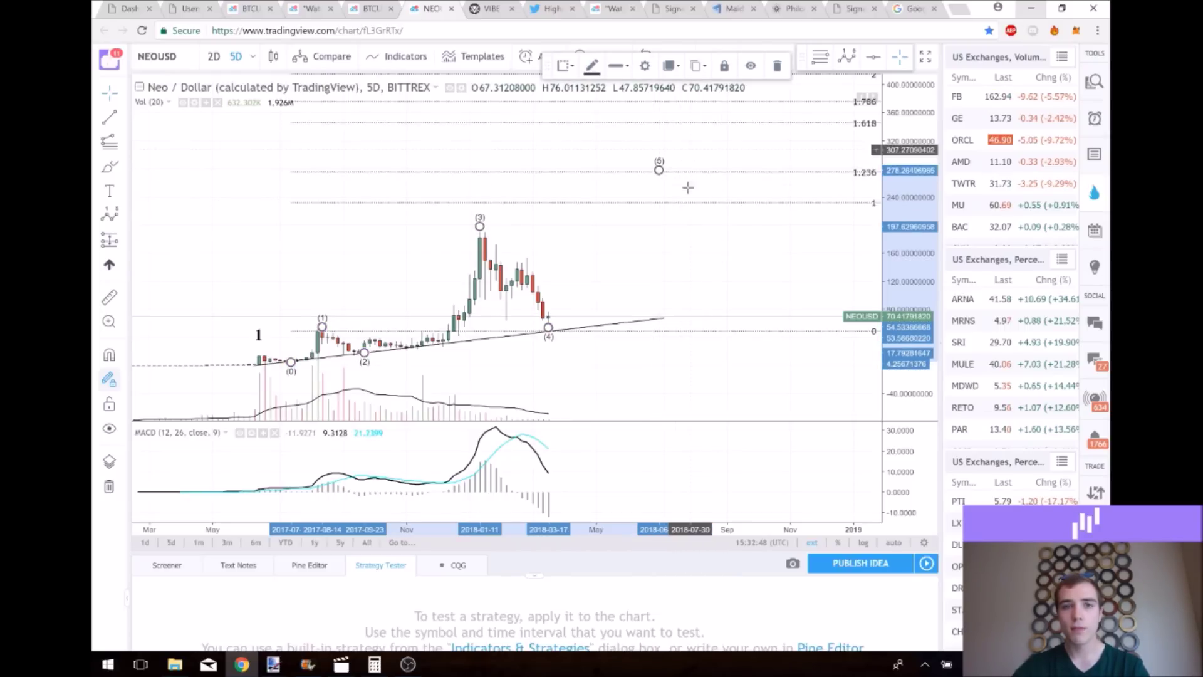
drag(276, 228, 330, 227)
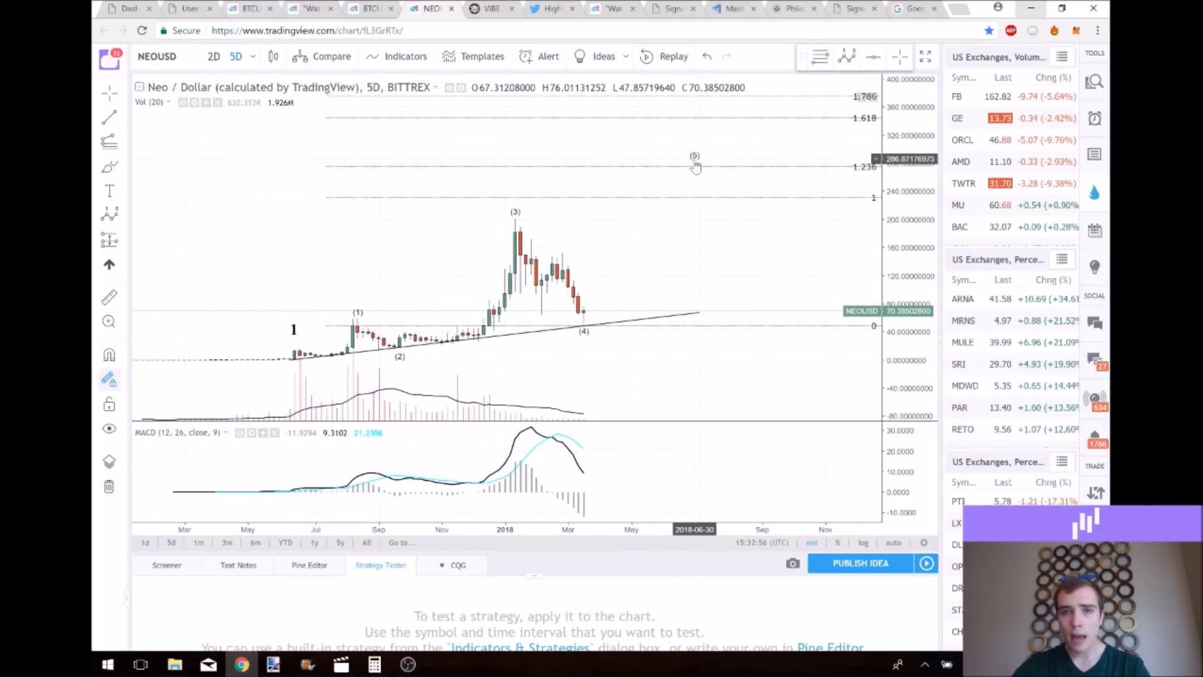
drag(695, 164, 711, 166)
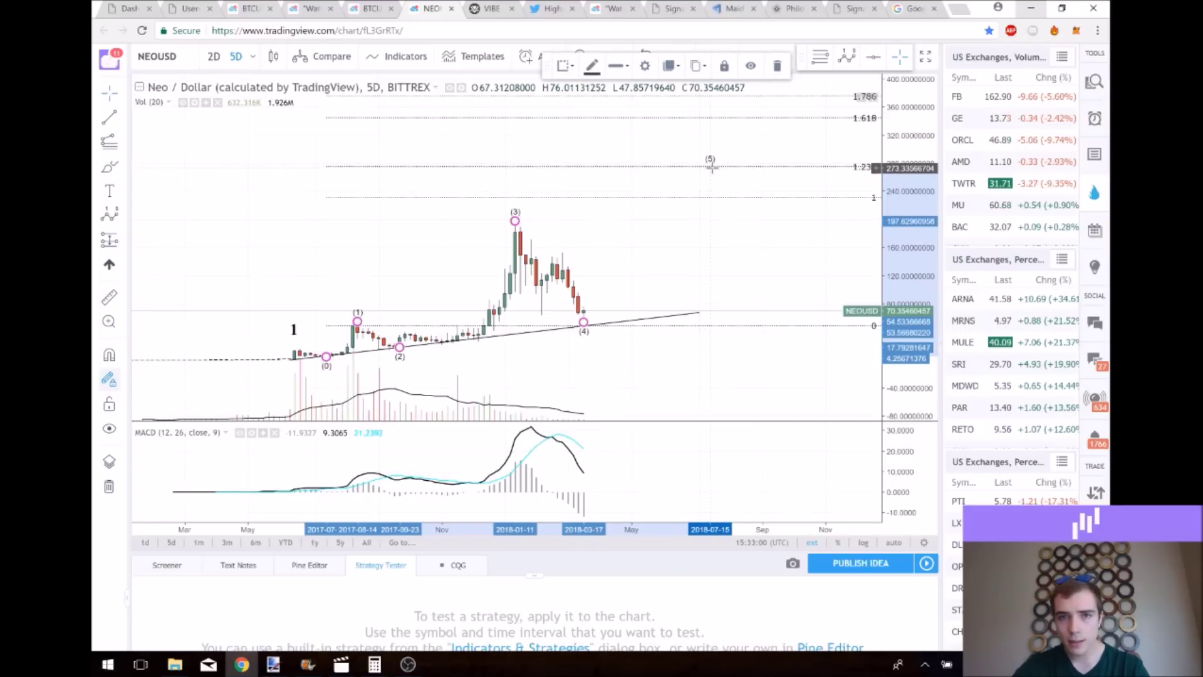
drag(255, 206, 236, 217)
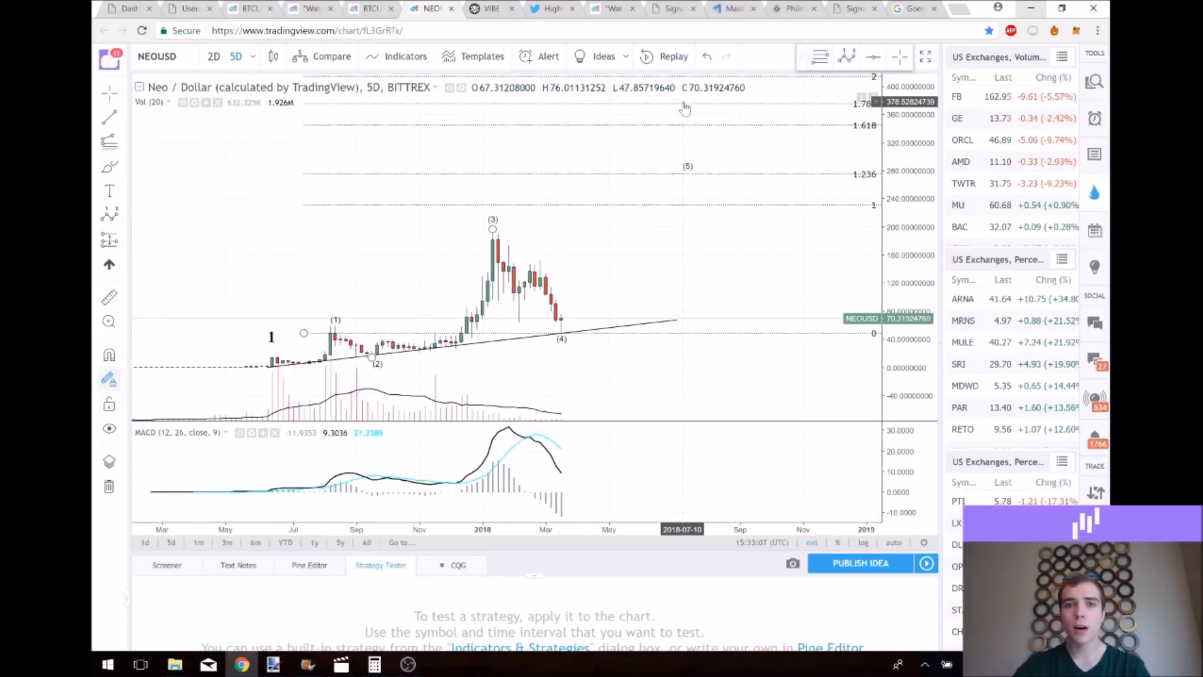
drag(207, 201, 195, 270)
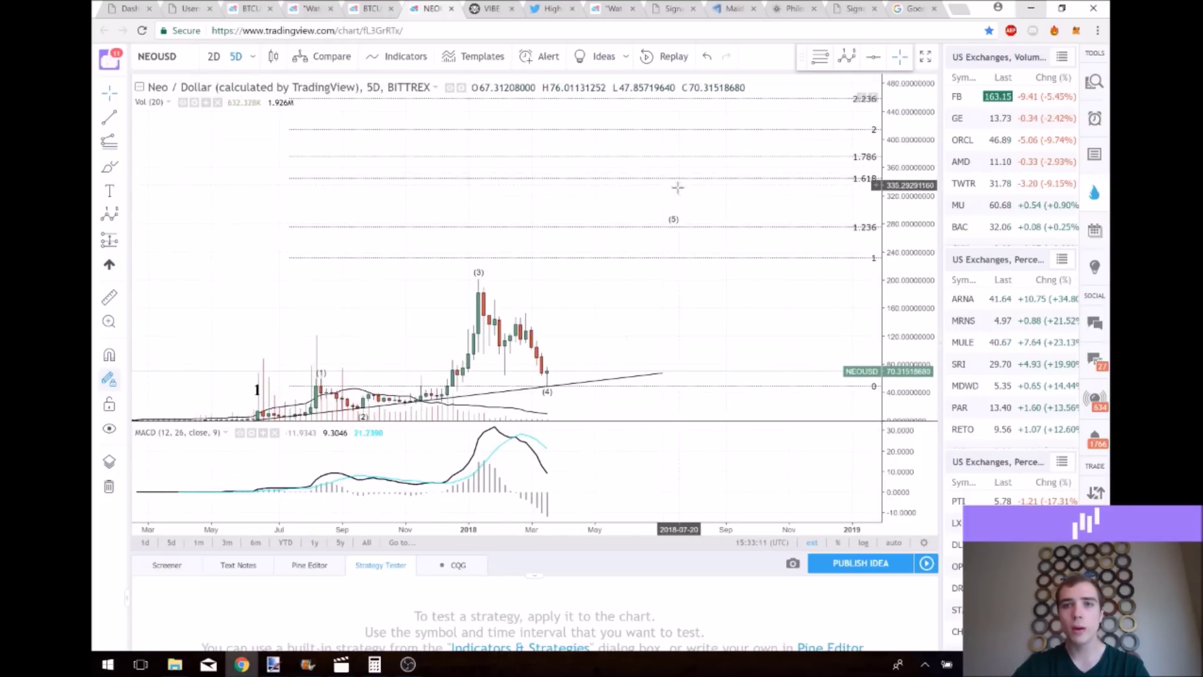
drag(233, 207, 255, 151)
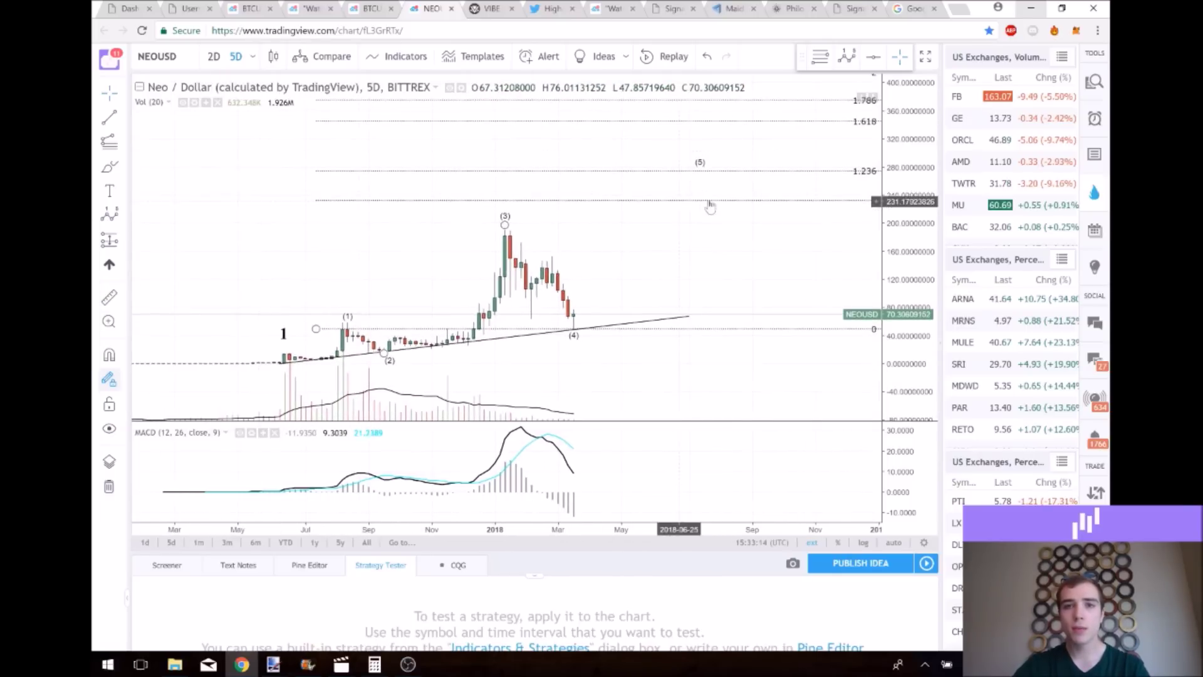